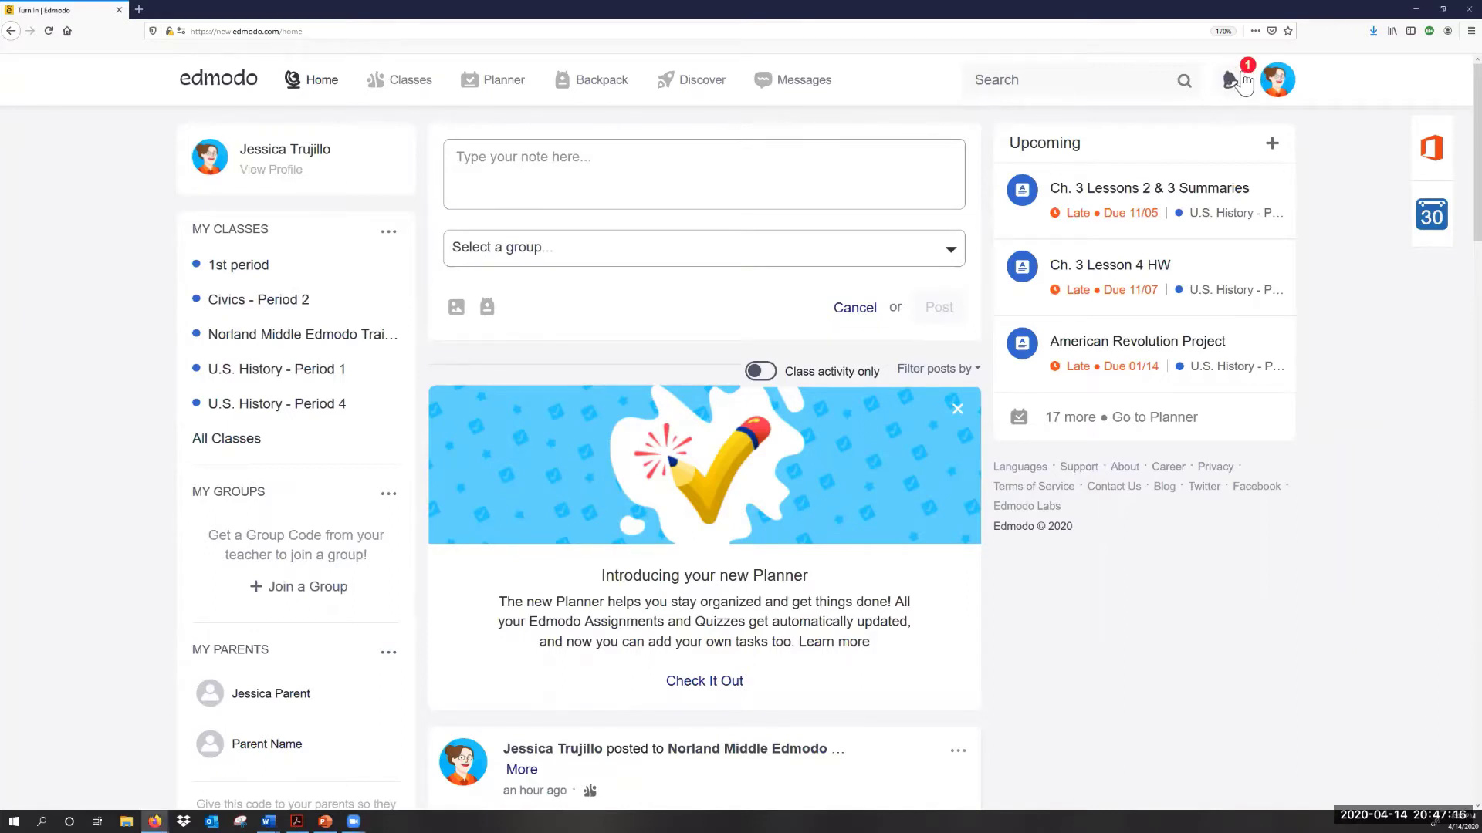
# - Open the teacher's comment notification for the Hanger Mobile Mini-Project and check the assignment's grade
pyautogui.click(1243, 80)
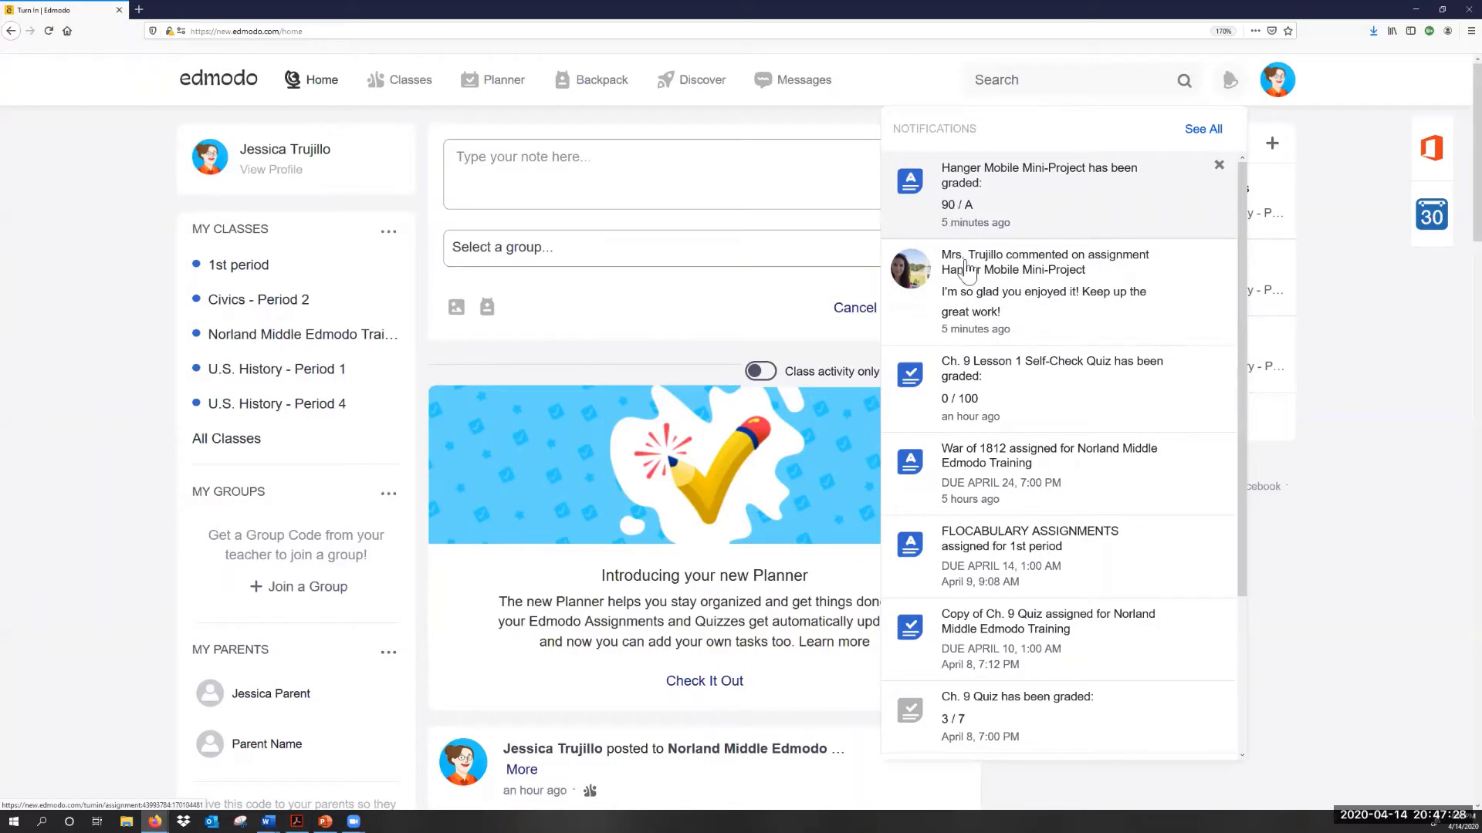
pyautogui.click(978, 301)
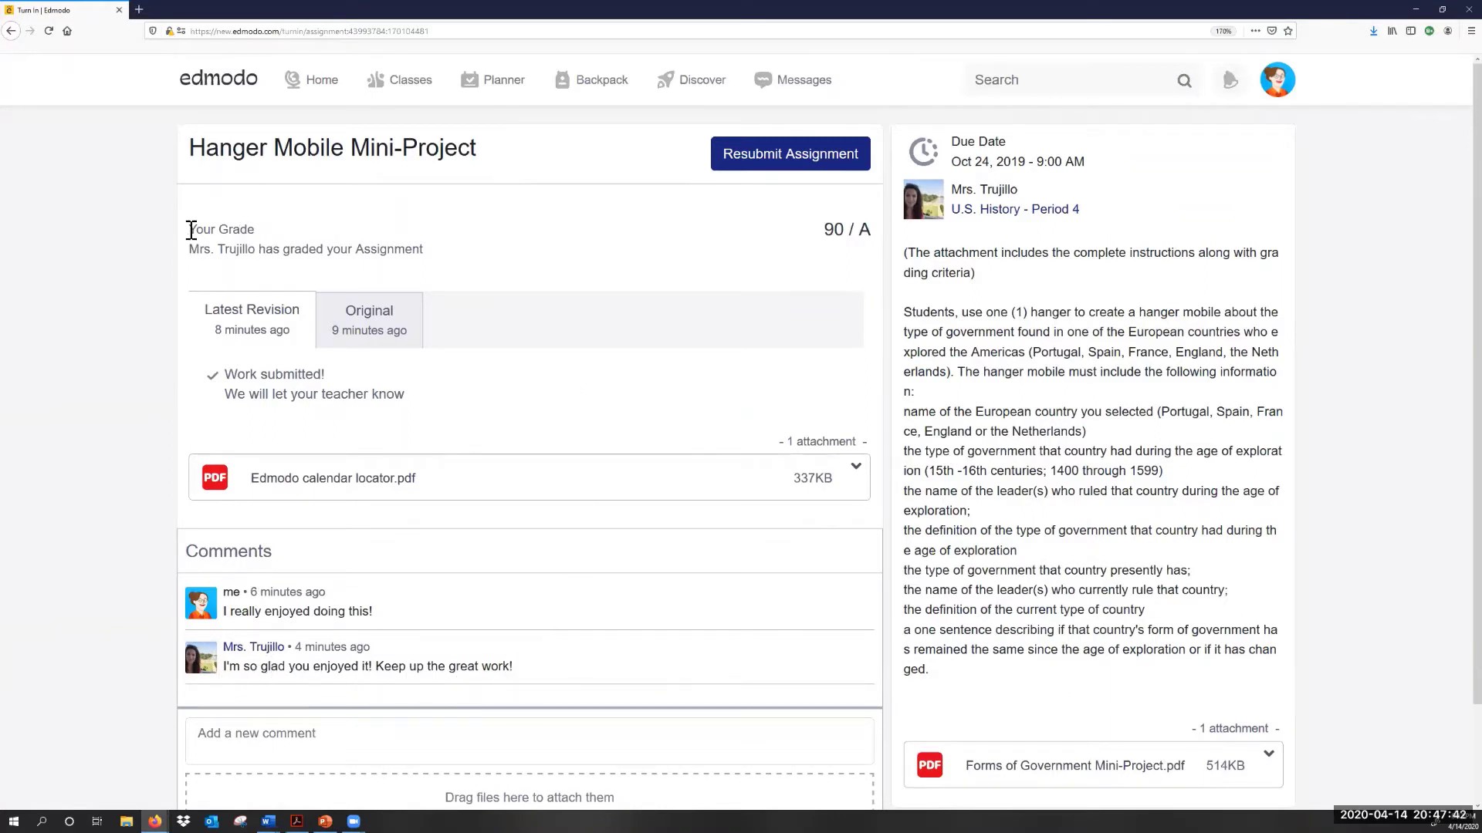
pyautogui.moveTo(824, 230); pyautogui.dragTo(877, 238)
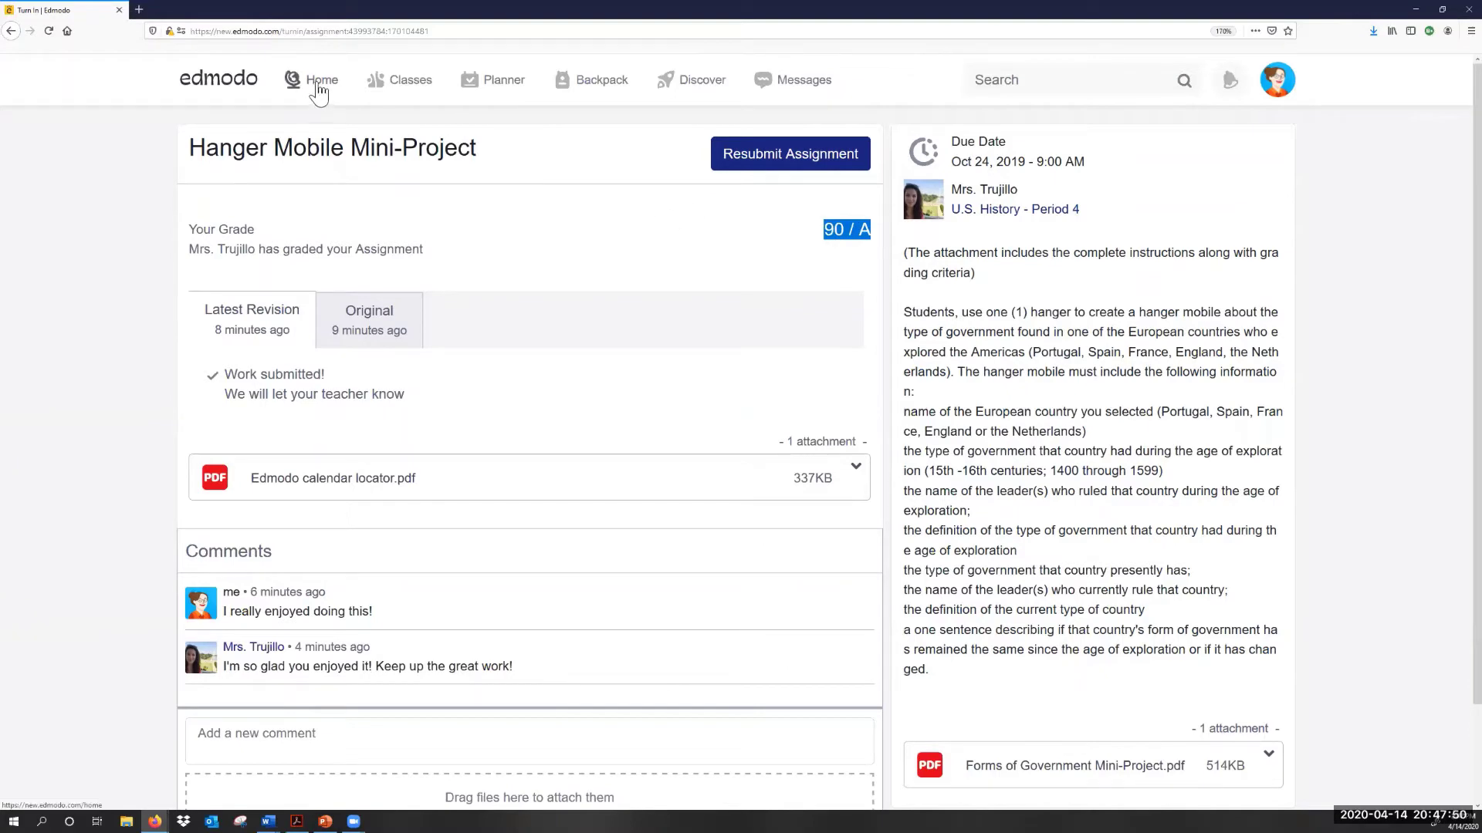
# - Go to the U.S. History - Period 1 class and open the Ch. 9 Lesson 3 Self-Check Quiz from its posts
pyautogui.click(319, 93)
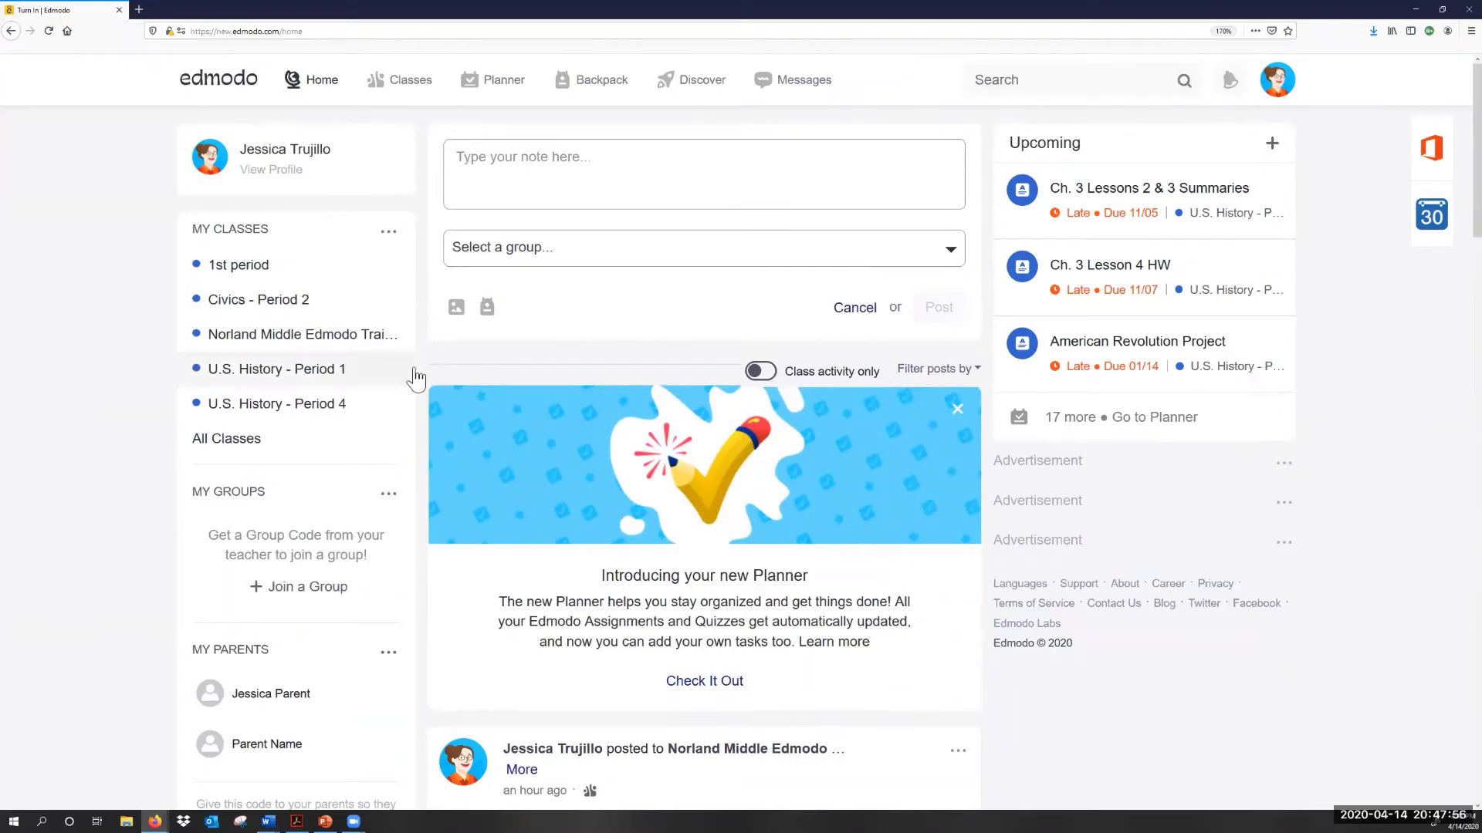
pyautogui.click(252, 367)
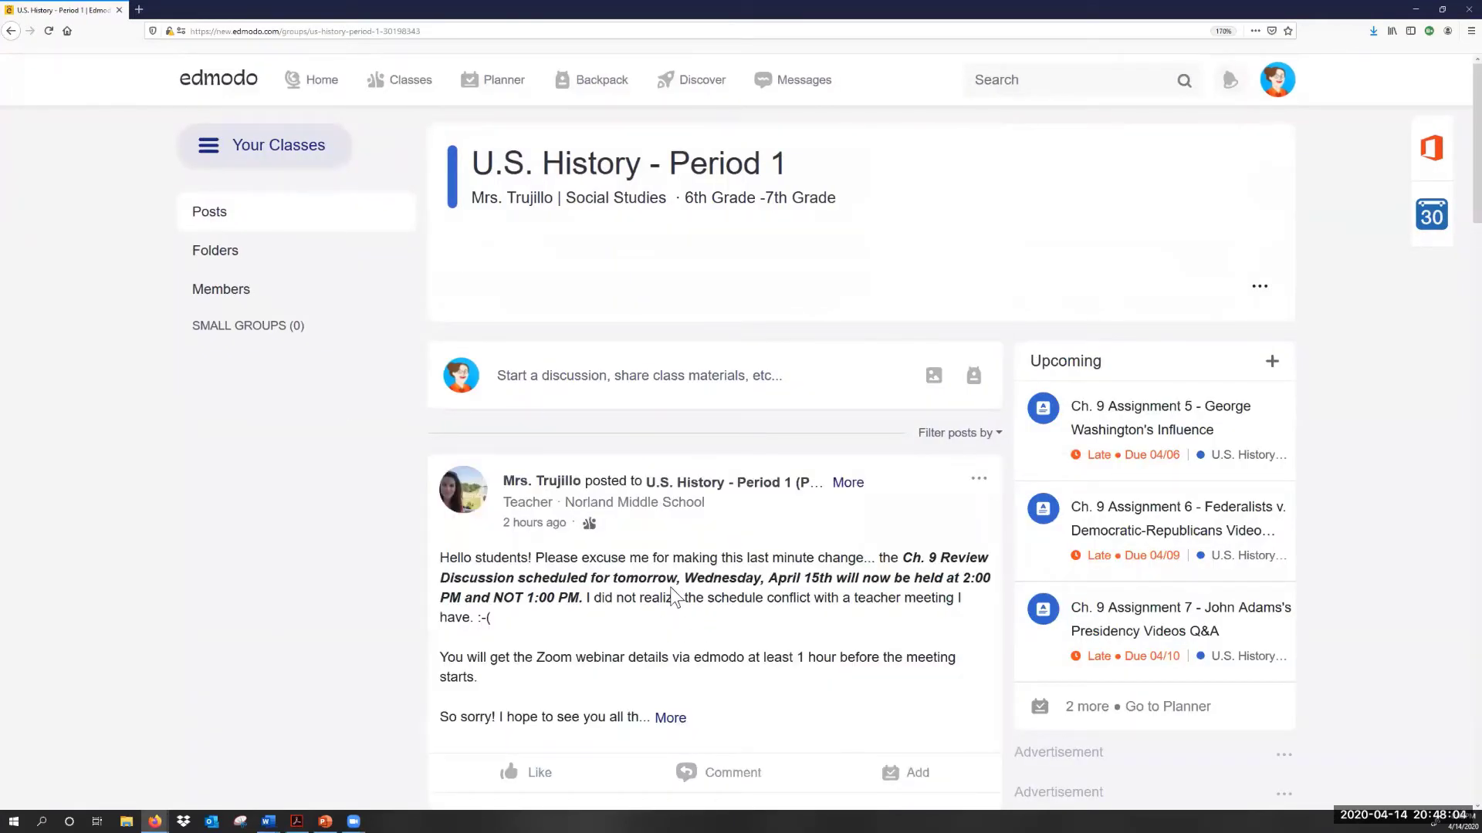
pyautogui.scroll(-5, 674, 596)
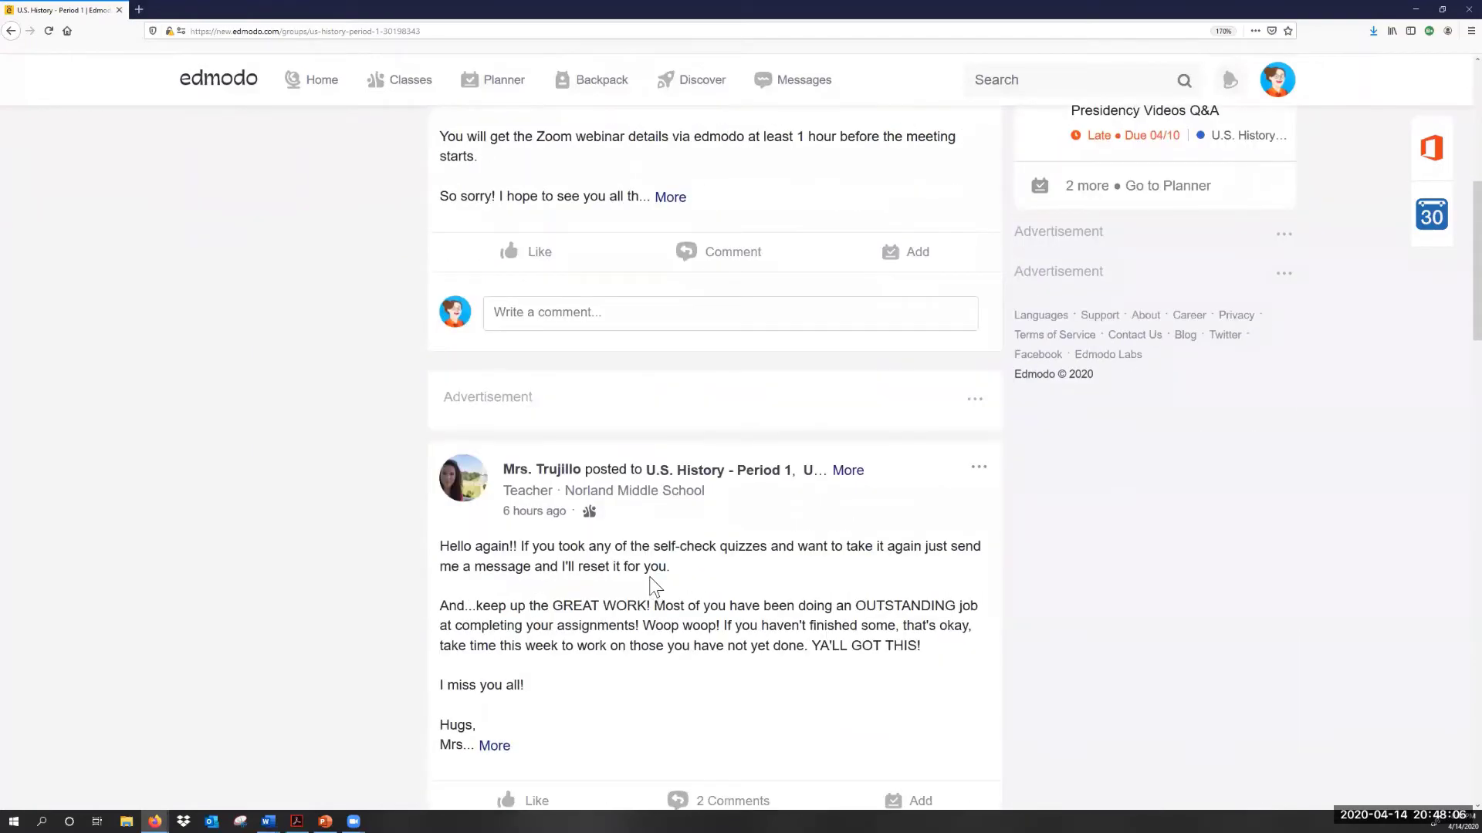
pyautogui.scroll(-7, 654, 587)
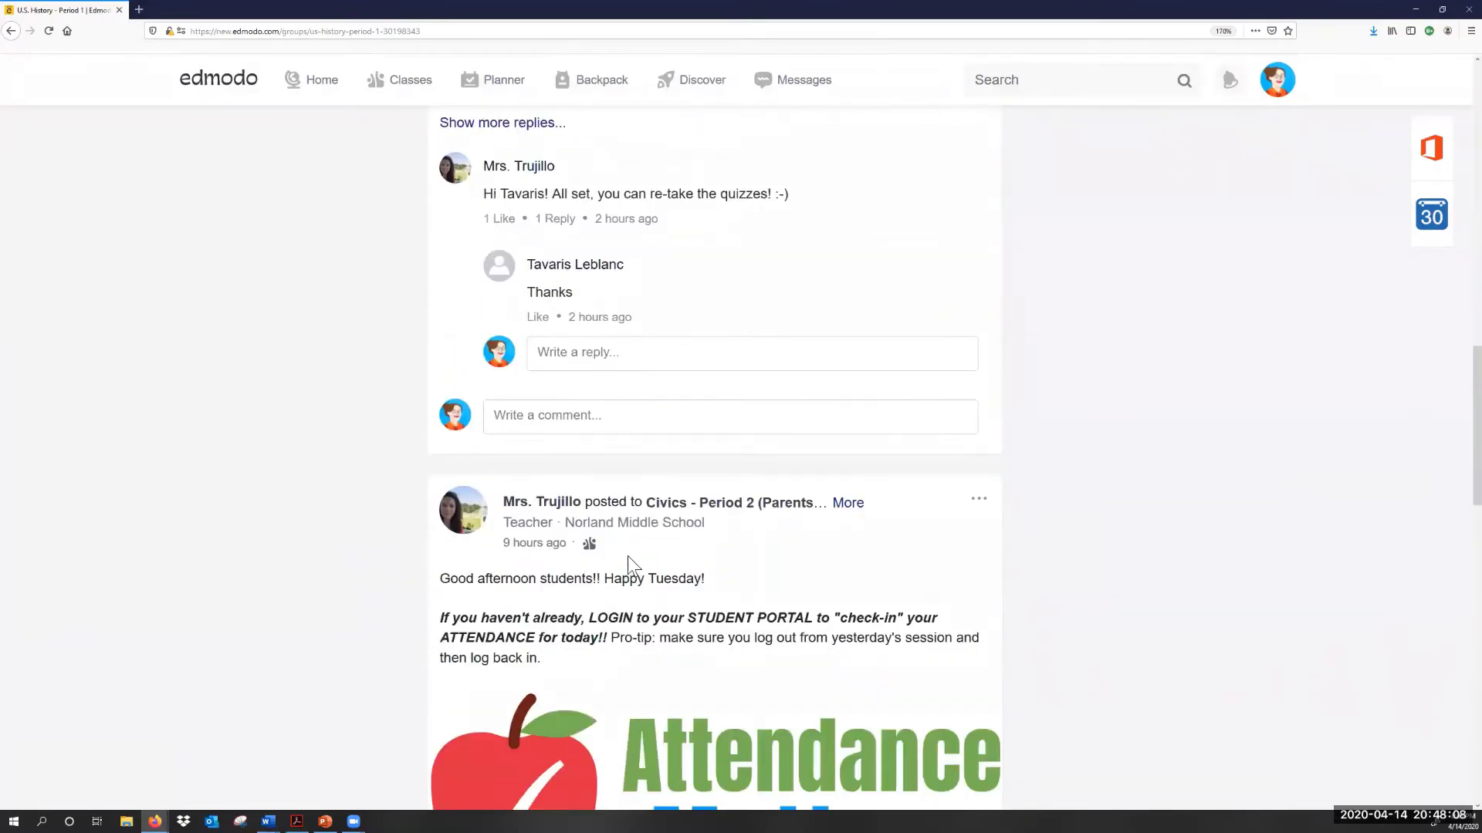
pyautogui.scroll(-8, 631, 566)
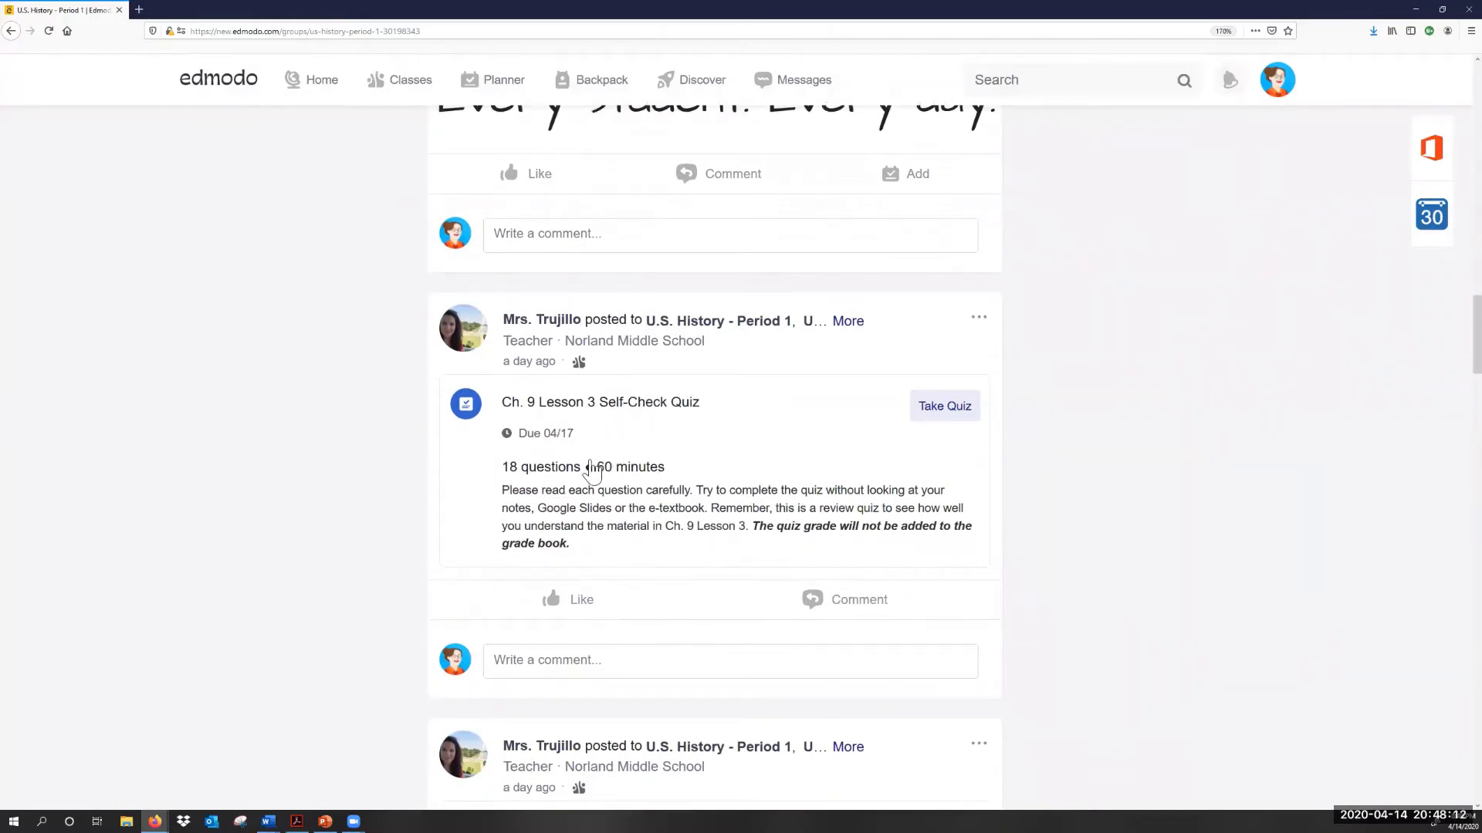
pyautogui.scroll(-1, 923, 419)
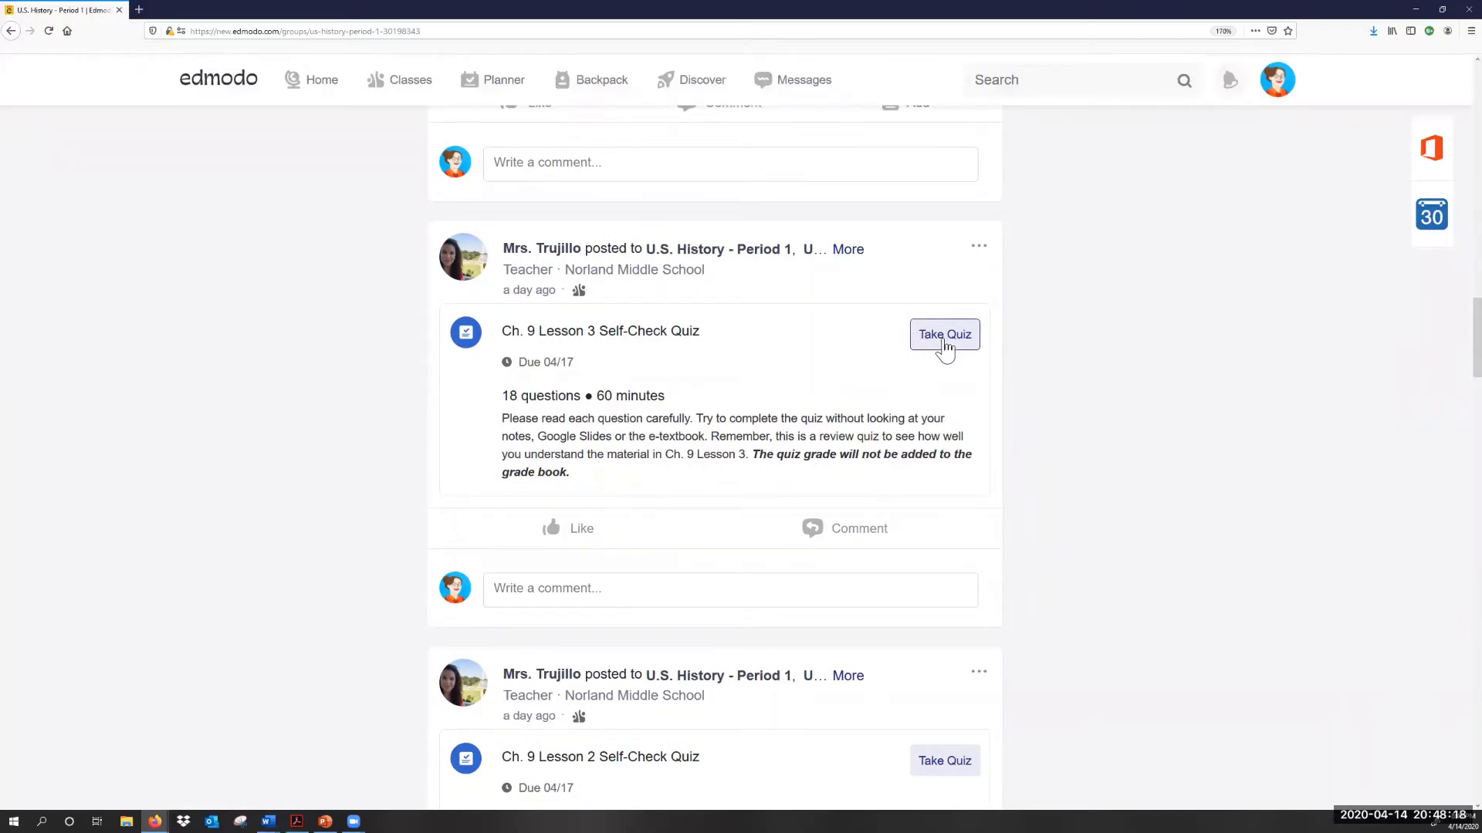
pyautogui.click(945, 348)
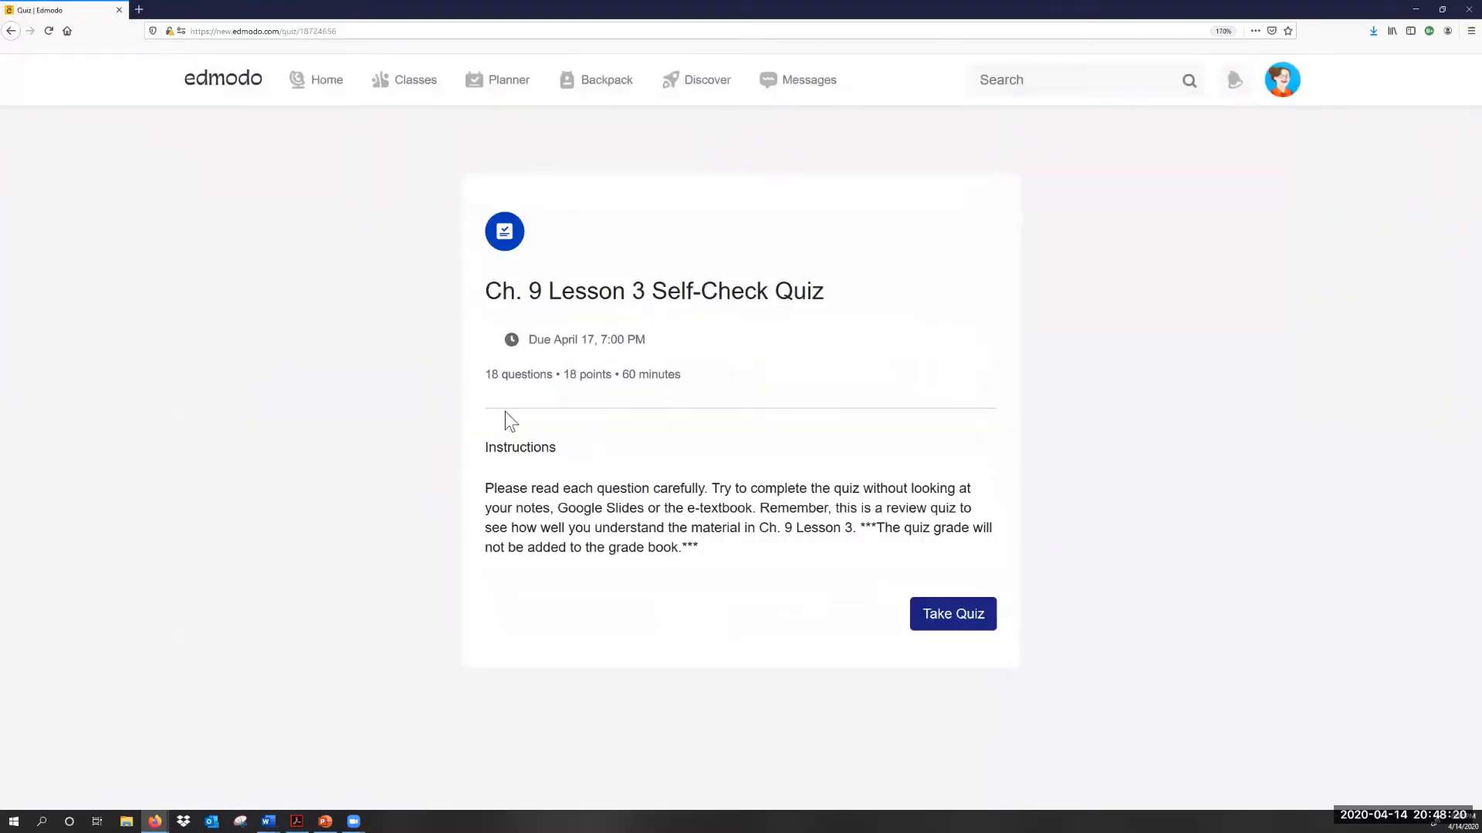
# - Read the quiz's instructions, number of questions, points, time limit and due date
pyautogui.moveTo(493, 480); pyautogui.dragTo(704, 550)
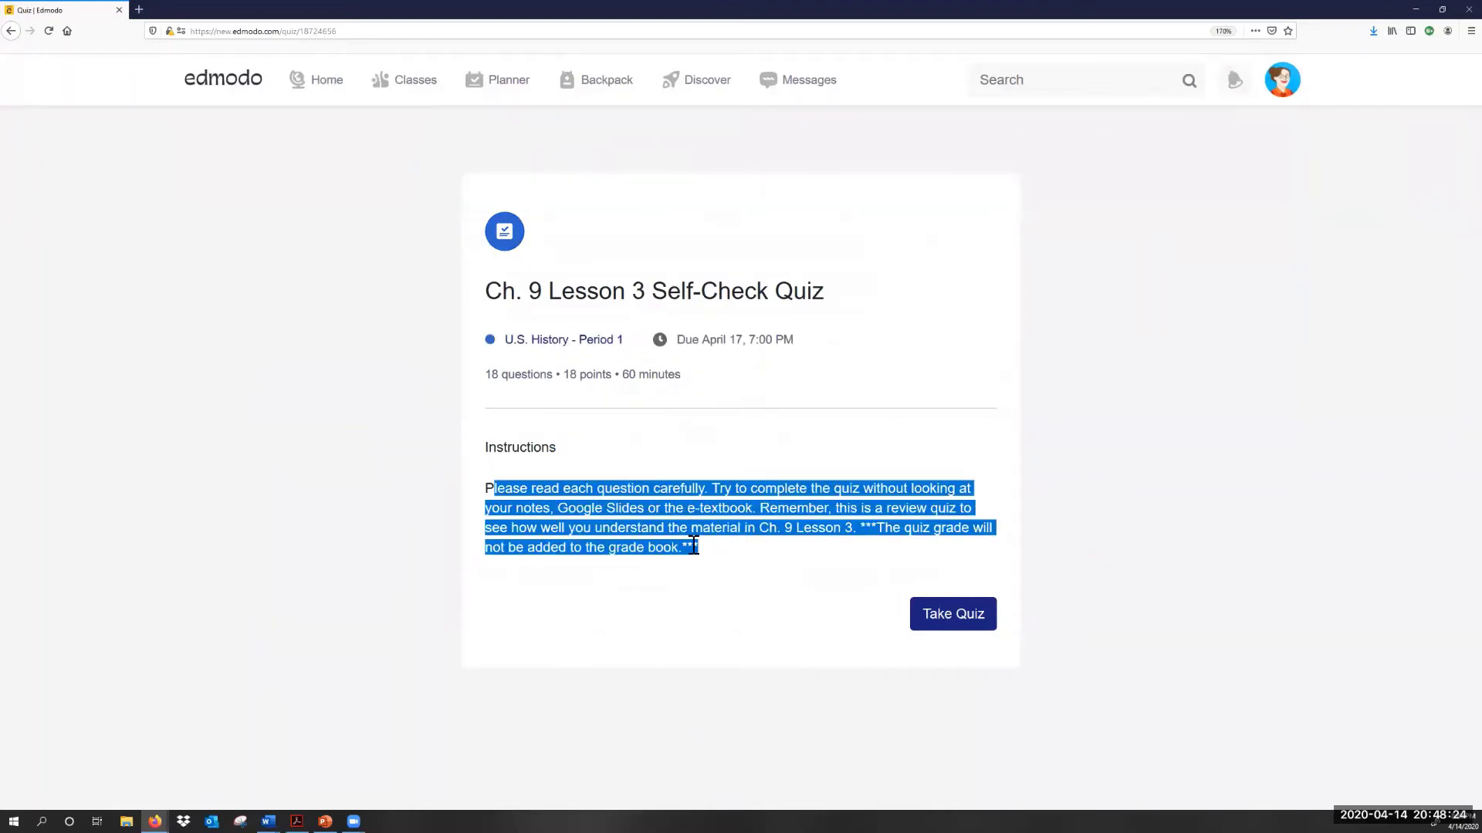
pyautogui.click(490, 378)
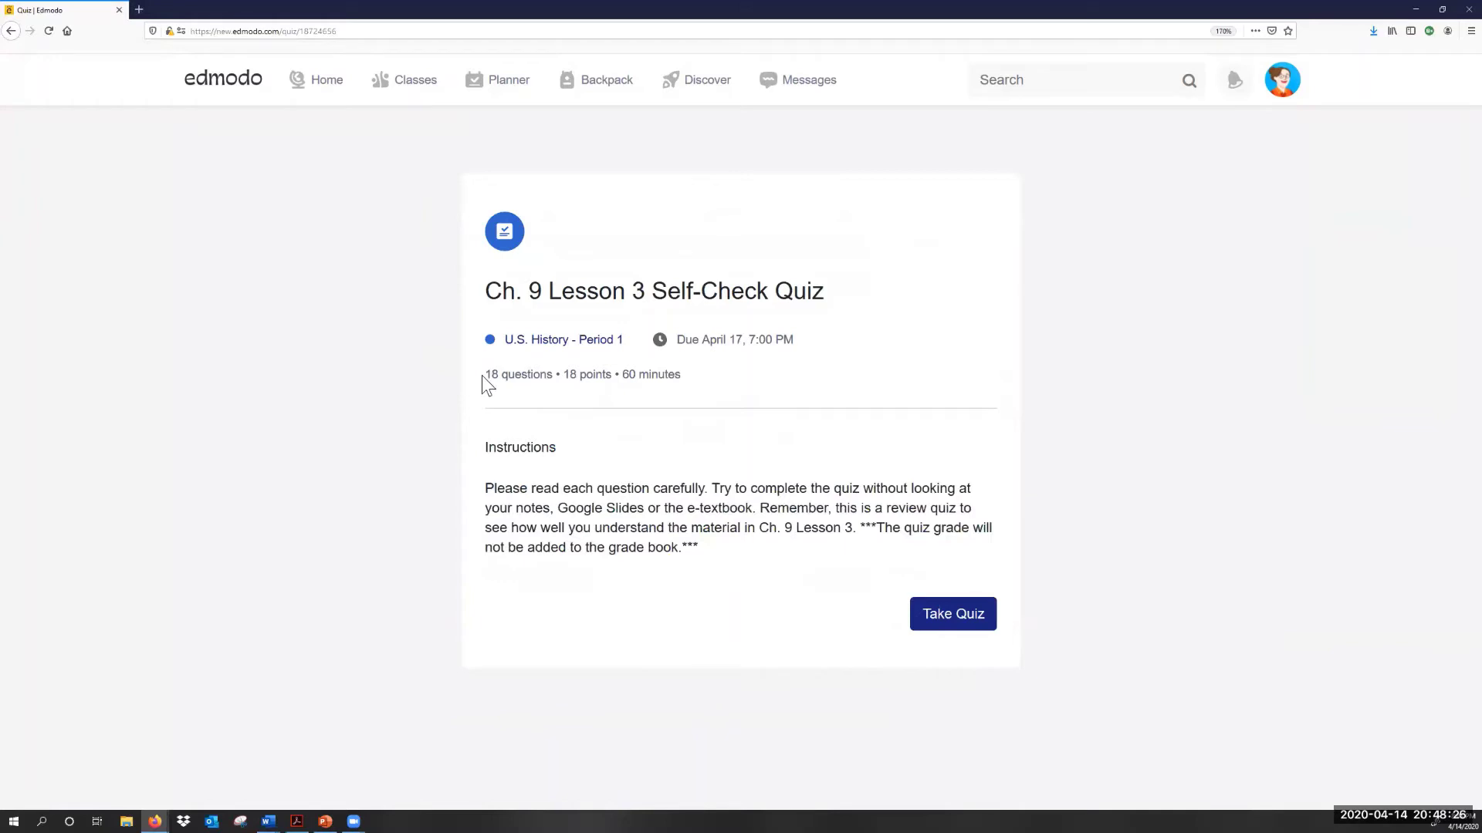
pyautogui.moveTo(483, 378); pyautogui.dragTo(617, 377)
pyautogui.moveTo(623, 374); pyautogui.dragTo(670, 373)
pyautogui.moveTo(794, 341); pyautogui.dragTo(682, 342)
pyautogui.click(809, 353)
# - Start the quiz, answer question 1 with "Alien" and advance to question 2
pyautogui.click(935, 616)
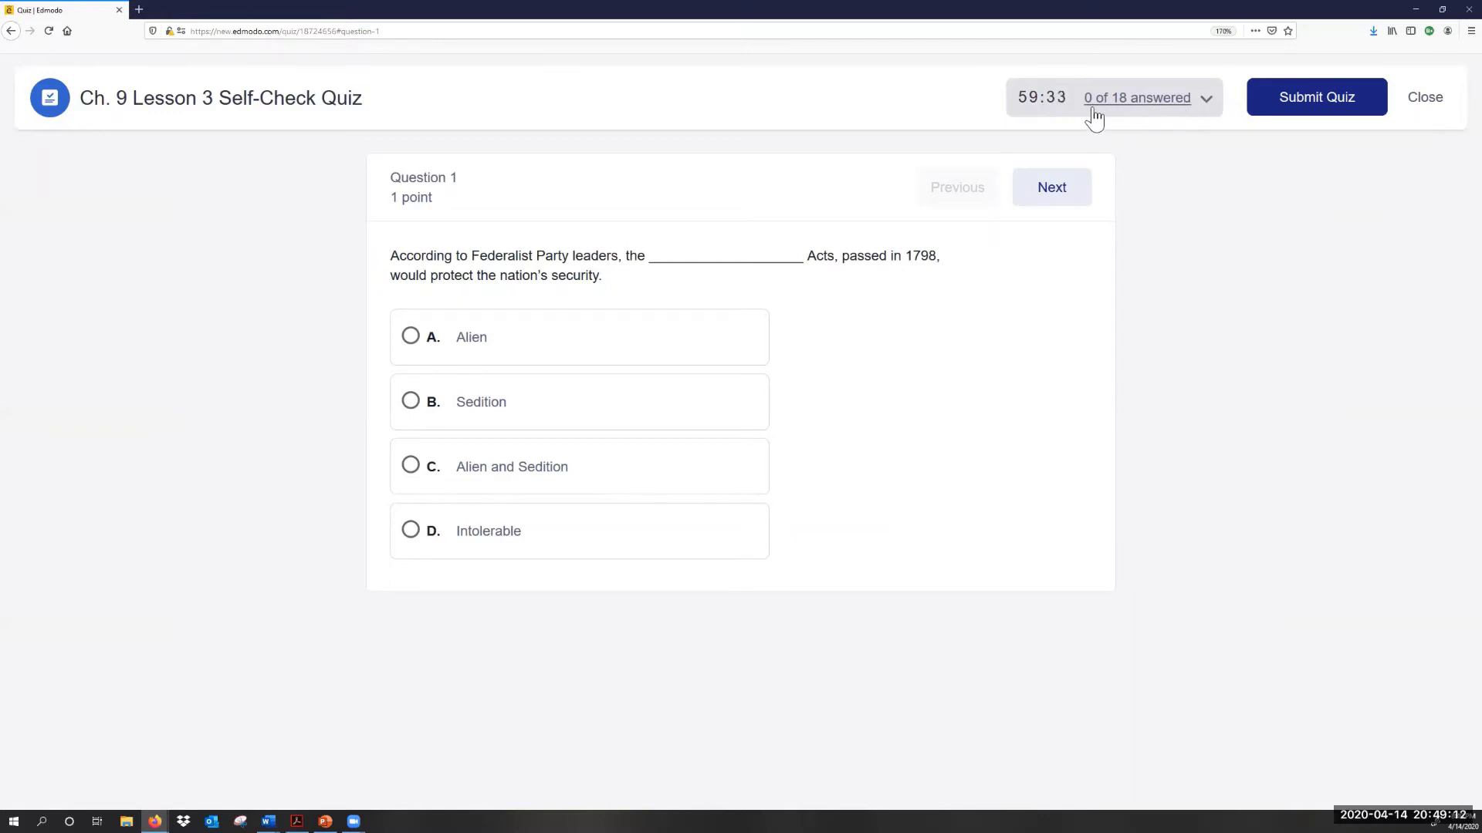
pyautogui.click(1206, 100)
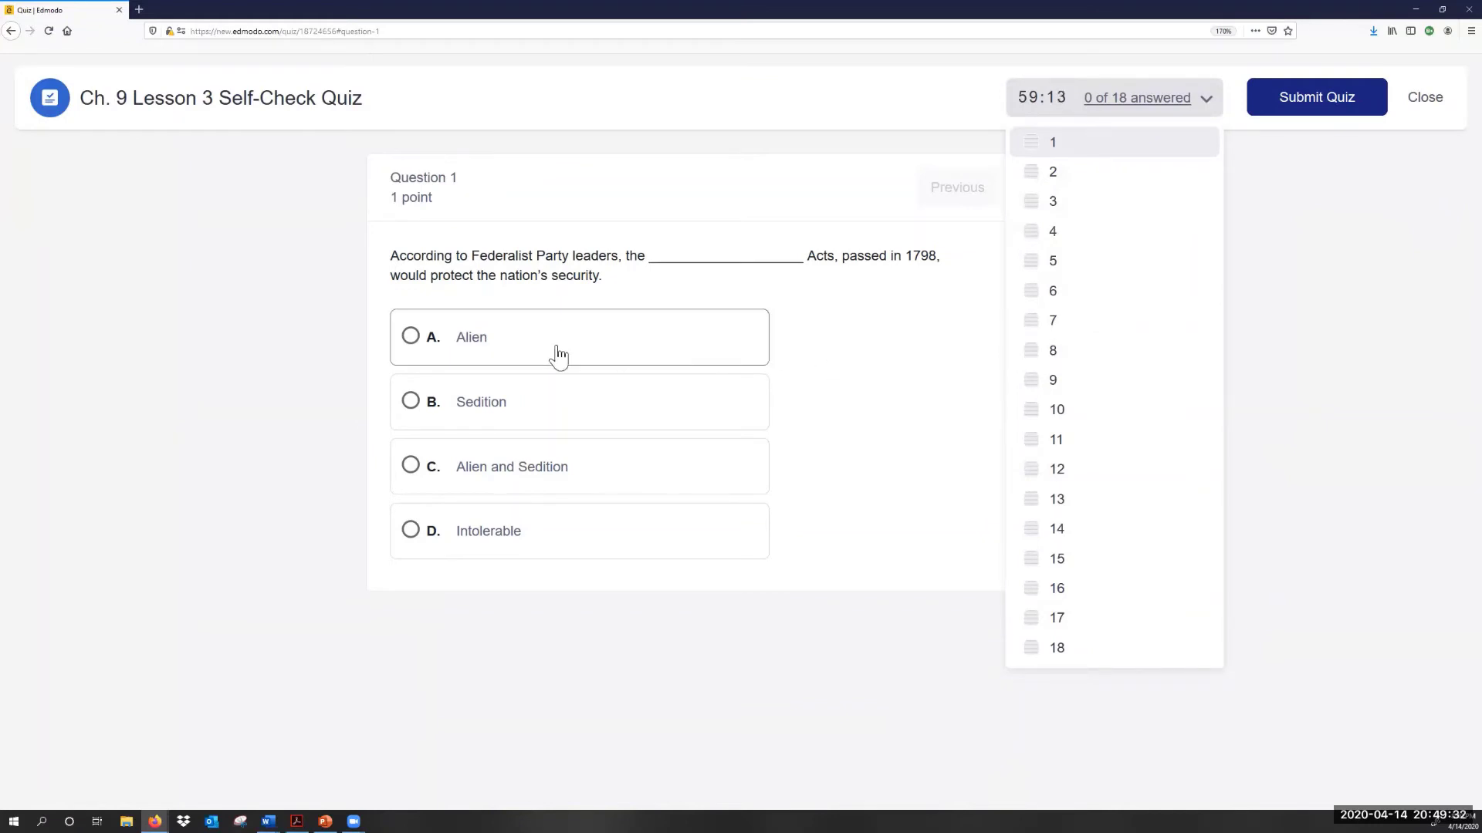
pyautogui.click(411, 337)
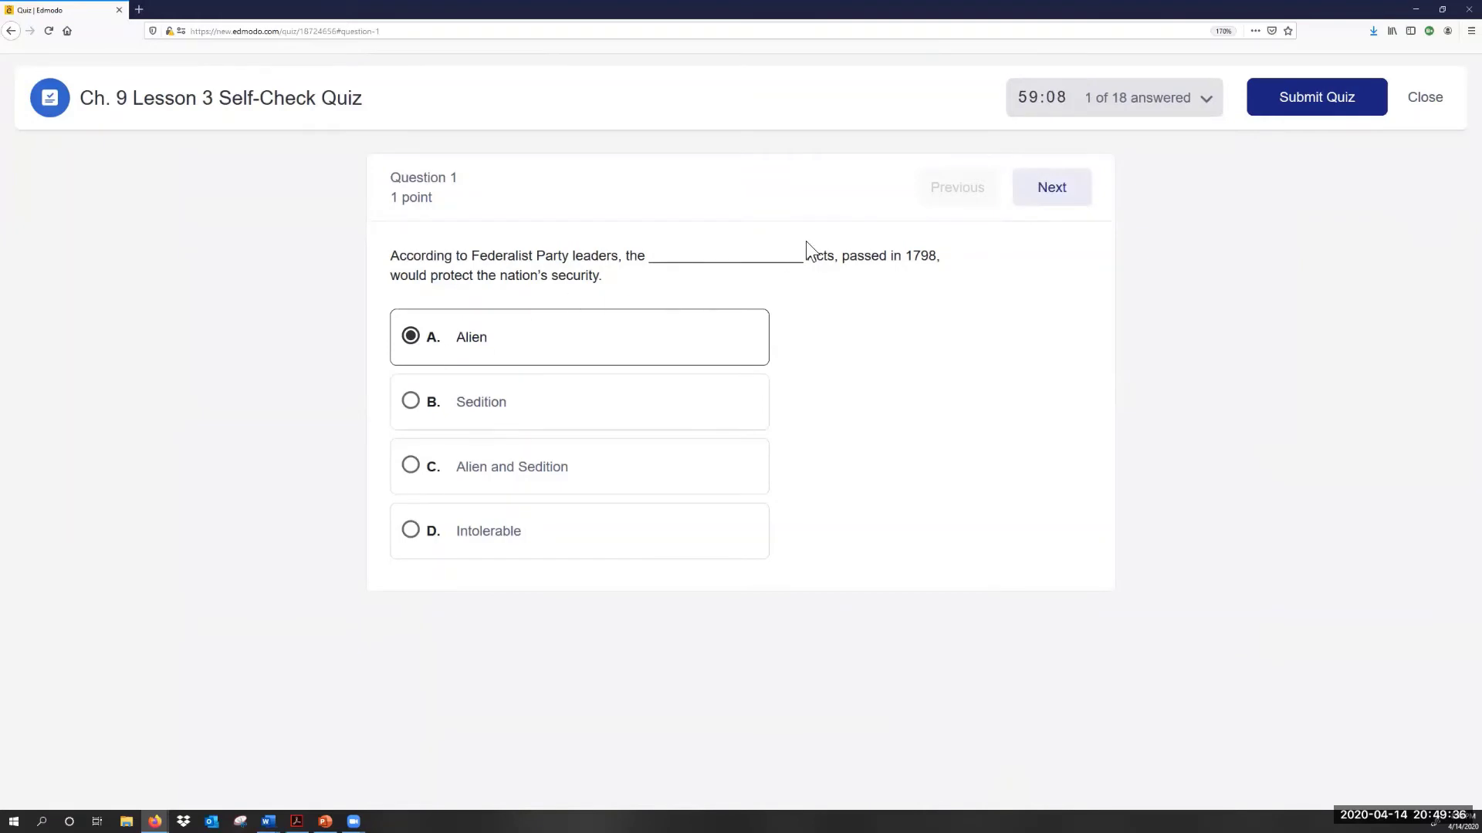
pyautogui.click(1069, 203)
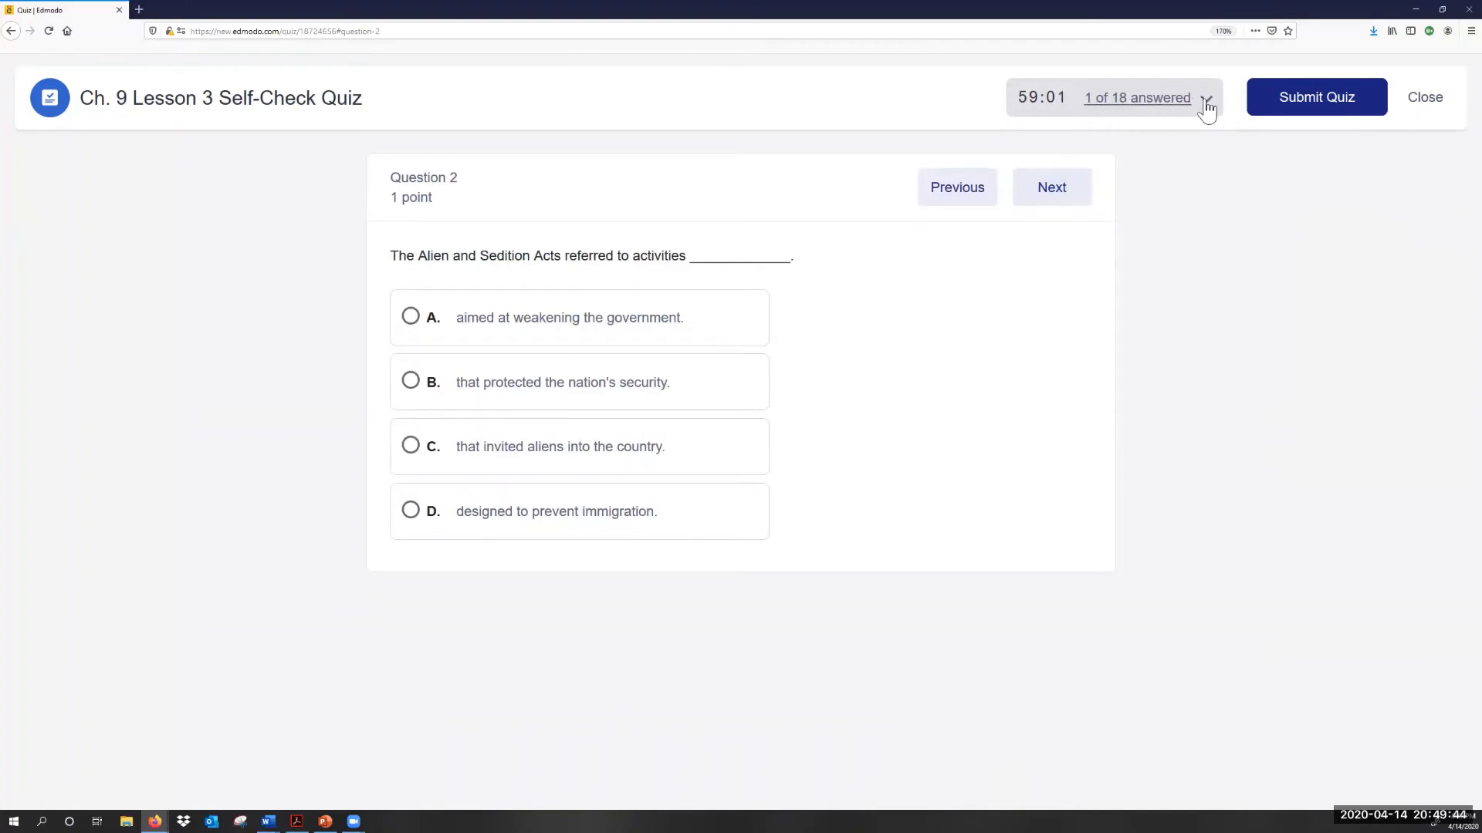
# - Check which questions are answered, and page forward and back through the quiz between questions 2 and 8
pyautogui.click(1206, 104)
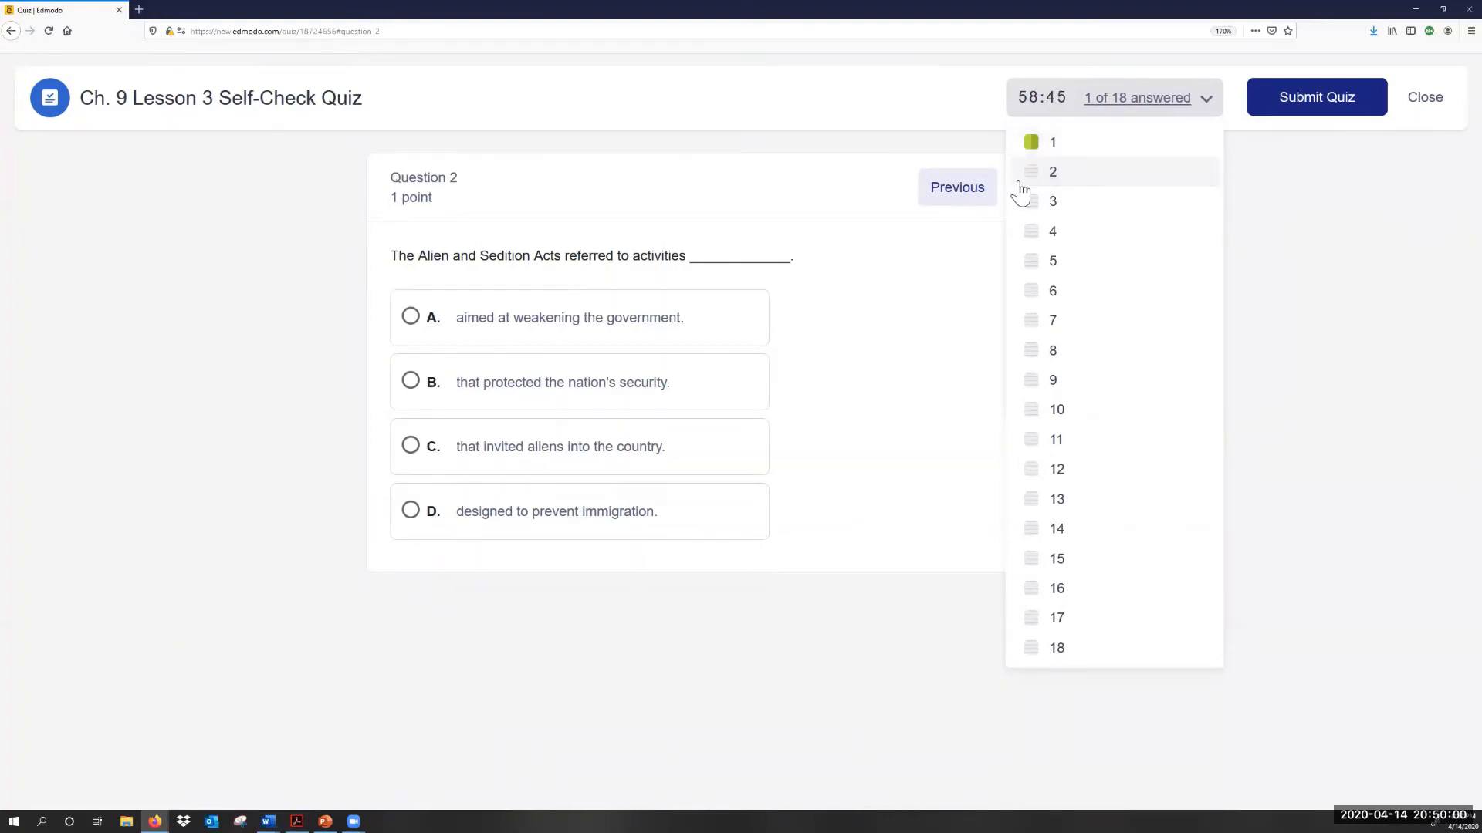
pyautogui.click(896, 251)
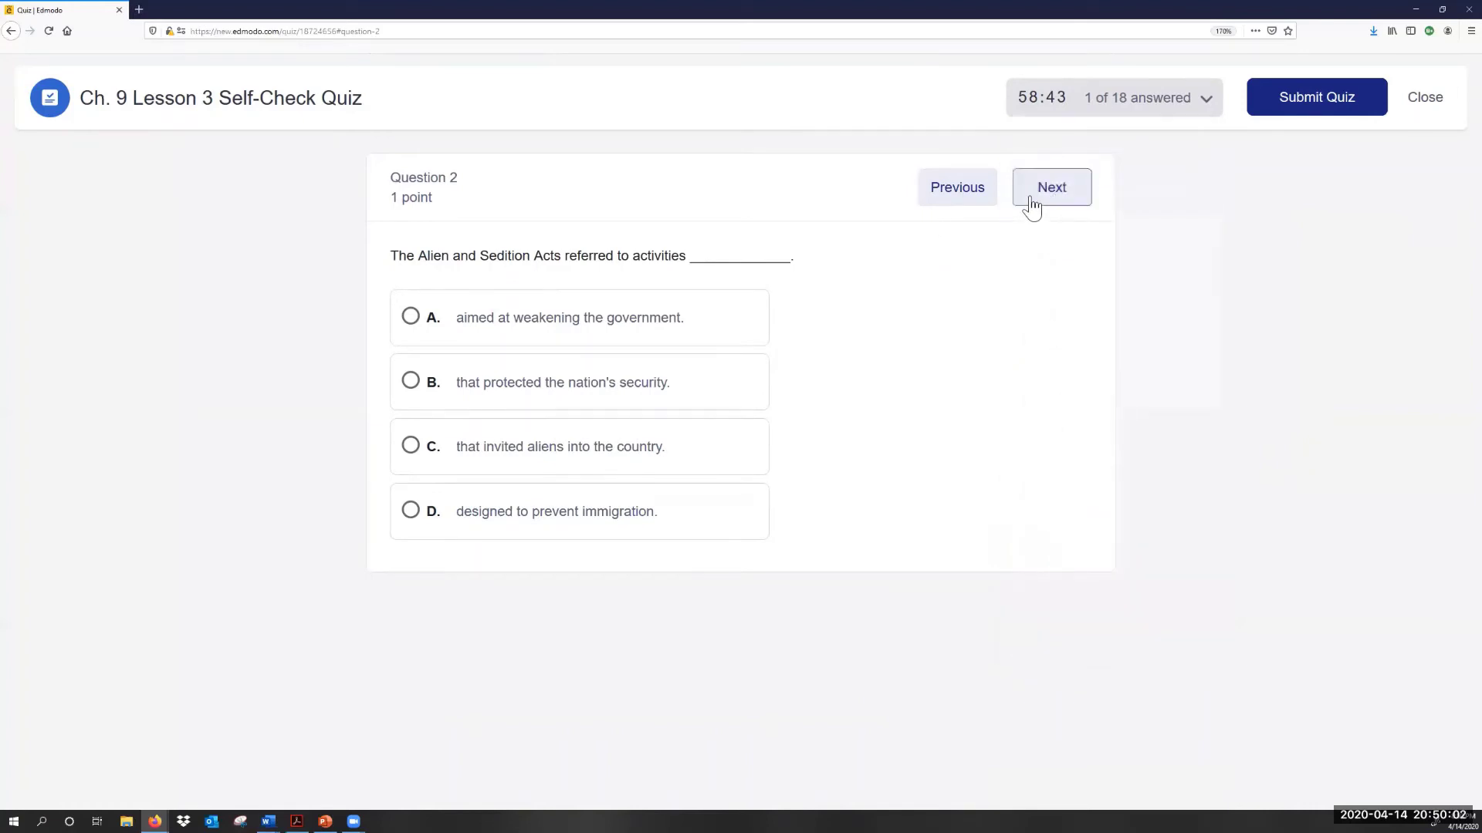
pyautogui.click(1031, 202)
pyautogui.click(1034, 205)
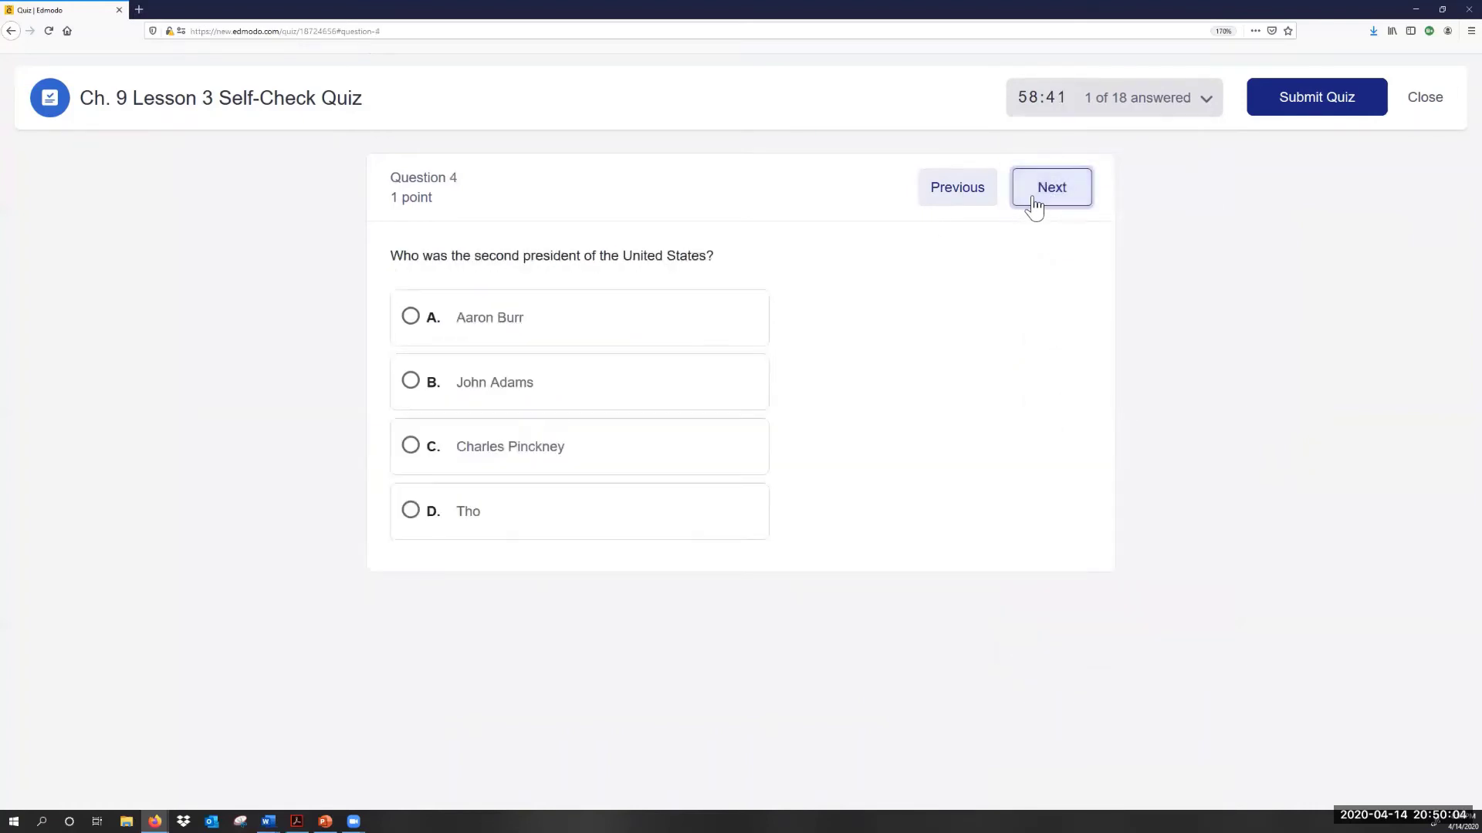
pyautogui.click(1036, 205)
pyautogui.click(1035, 205)
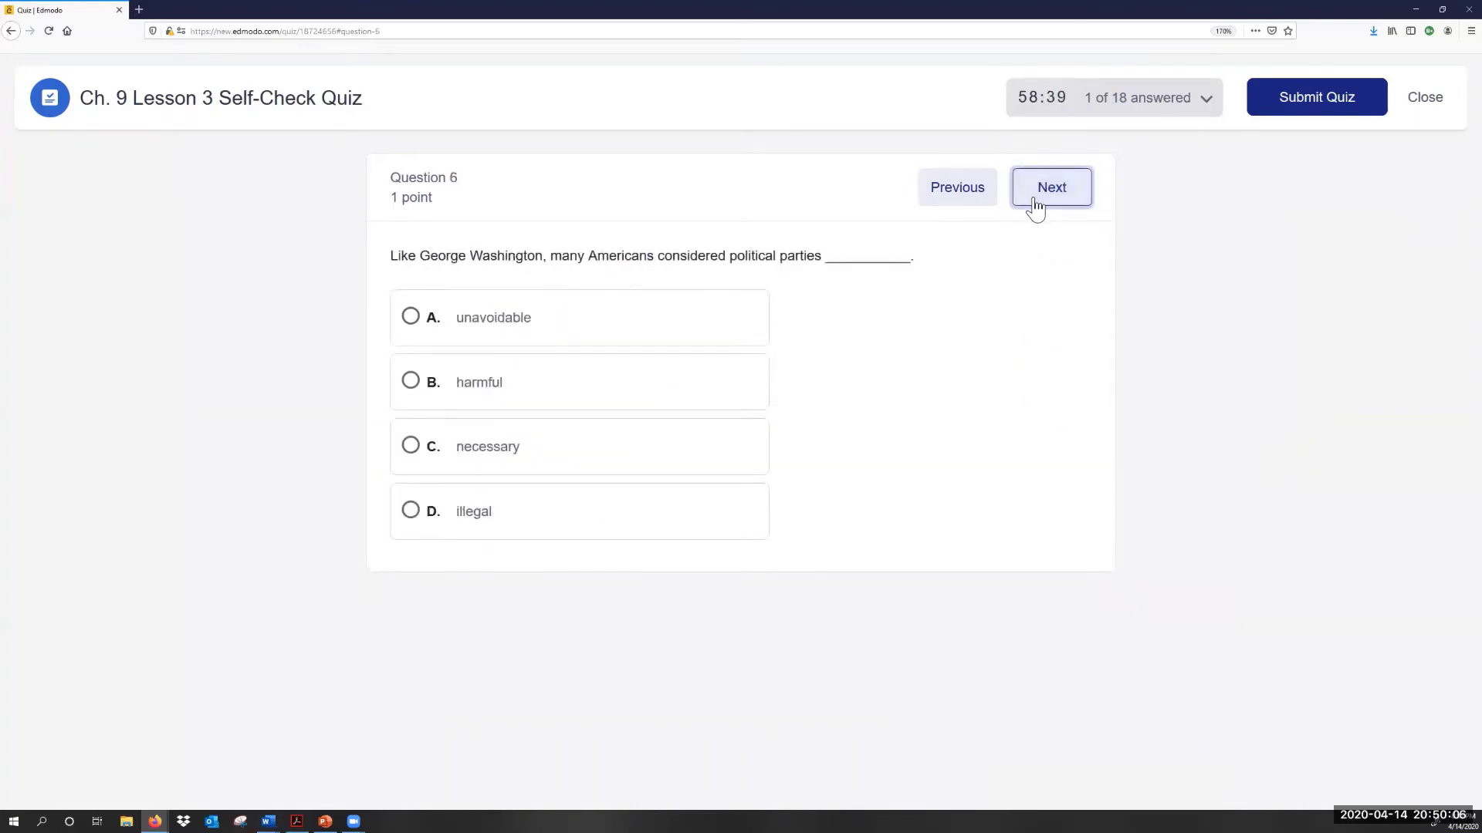
pyautogui.click(1033, 205)
pyautogui.click(1030, 209)
pyautogui.click(957, 205)
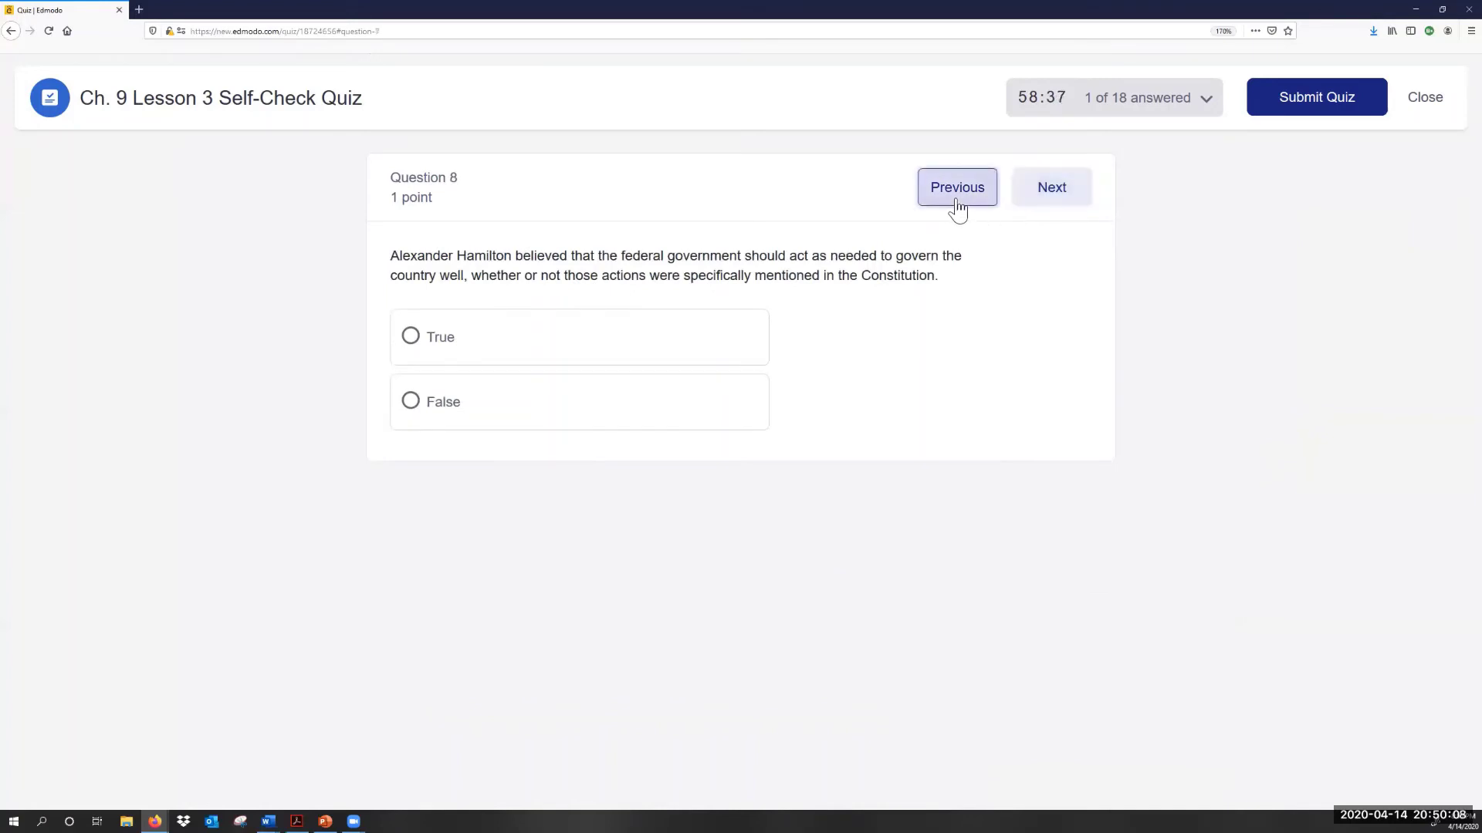
pyautogui.click(957, 205)
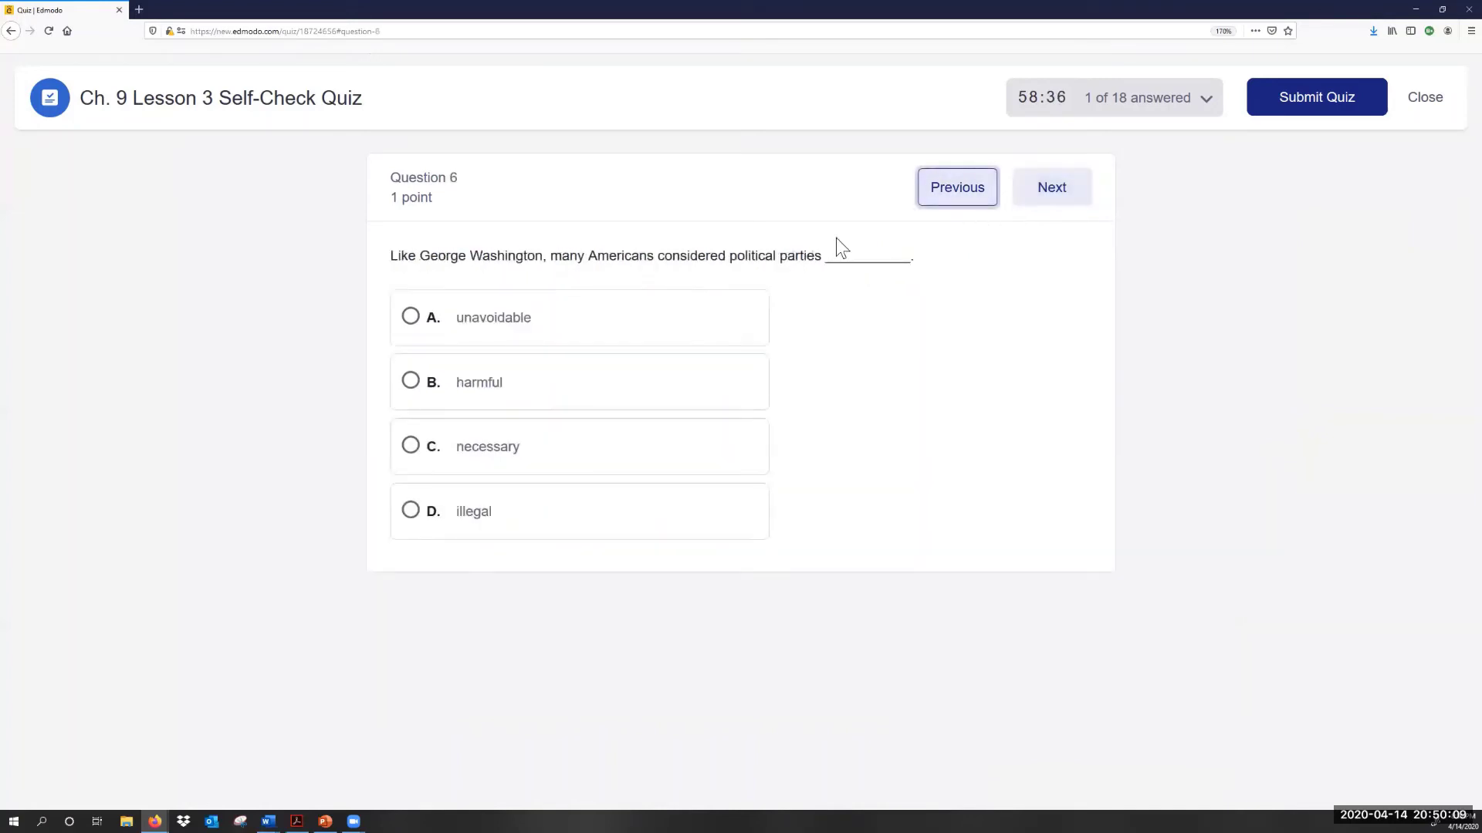
pyautogui.click(1063, 195)
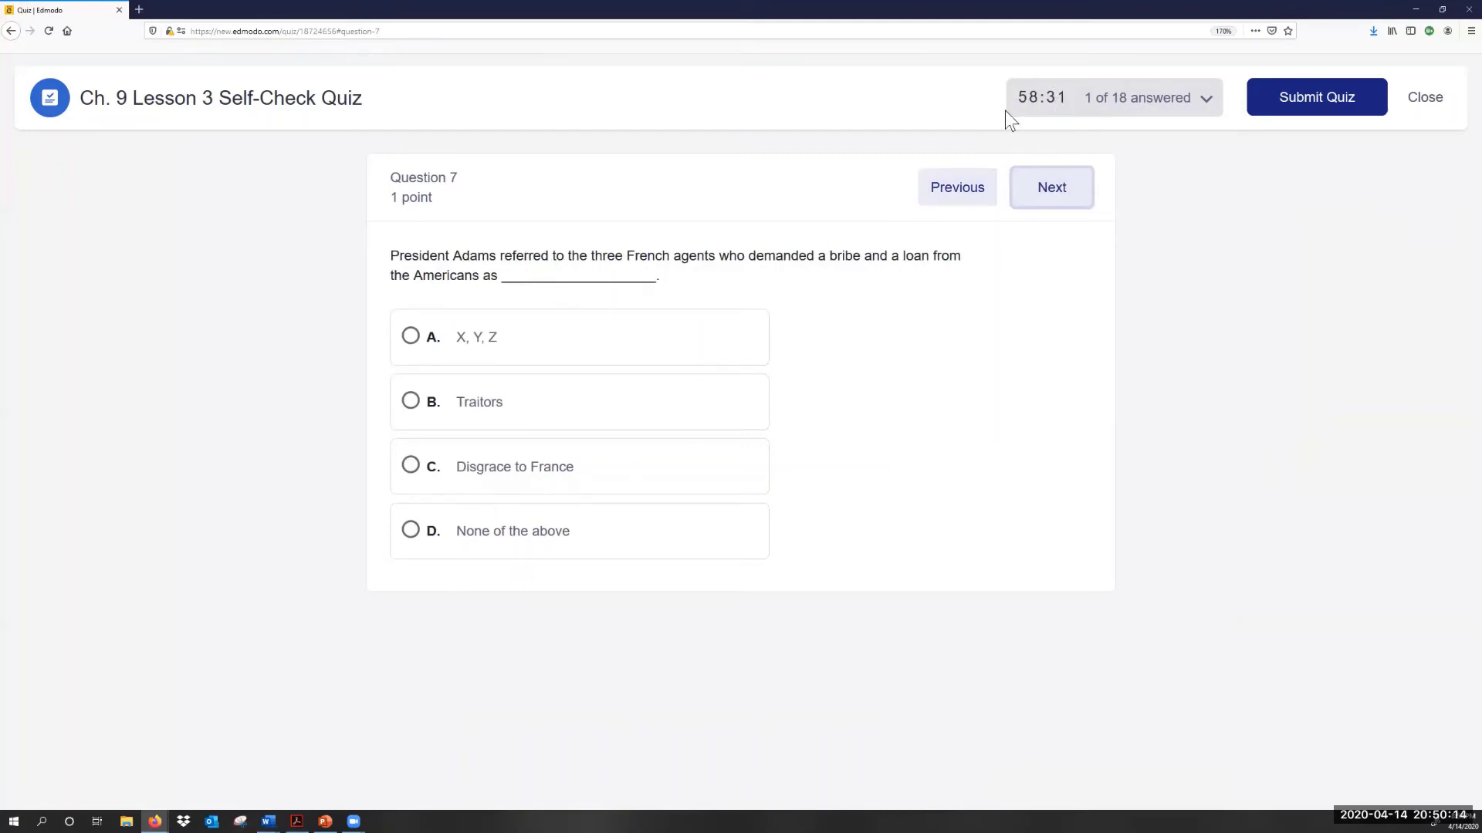
pyautogui.click(956, 192)
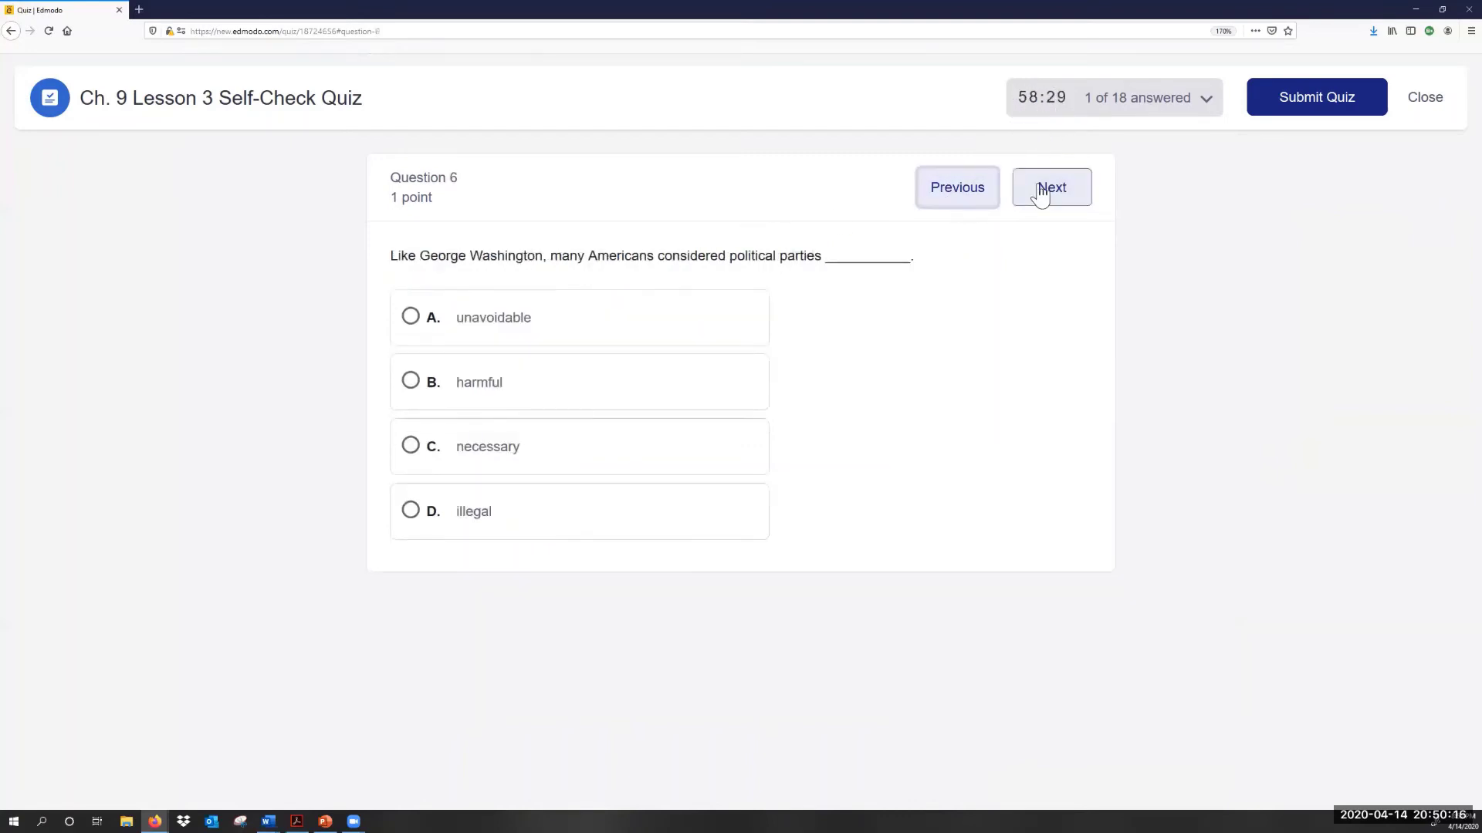
pyautogui.click(1046, 192)
# - Jump directly to question 13 and back to question 1 using the quiz's question overview
pyautogui.click(1183, 110)
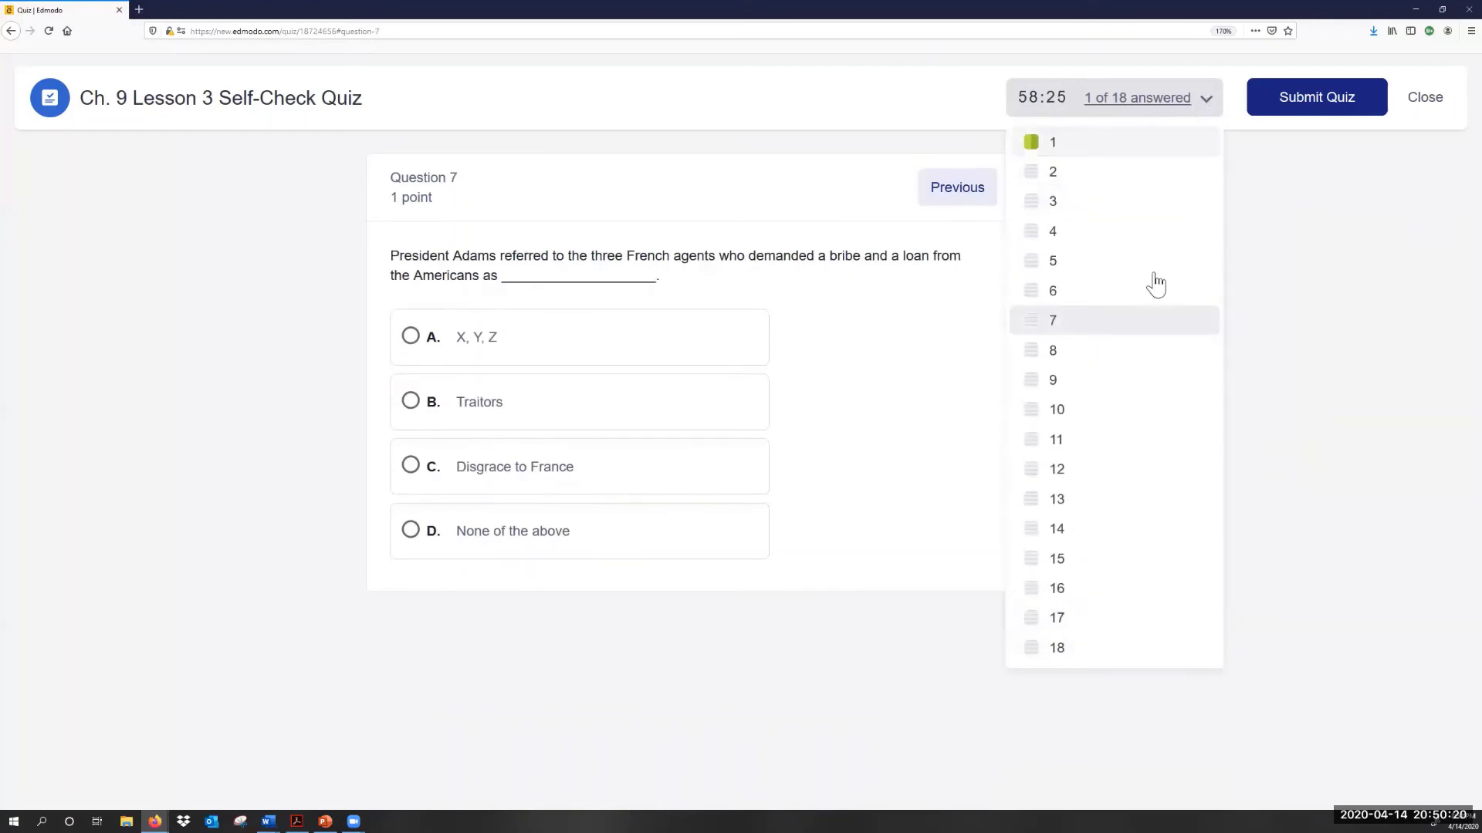
pyautogui.click(1032, 507)
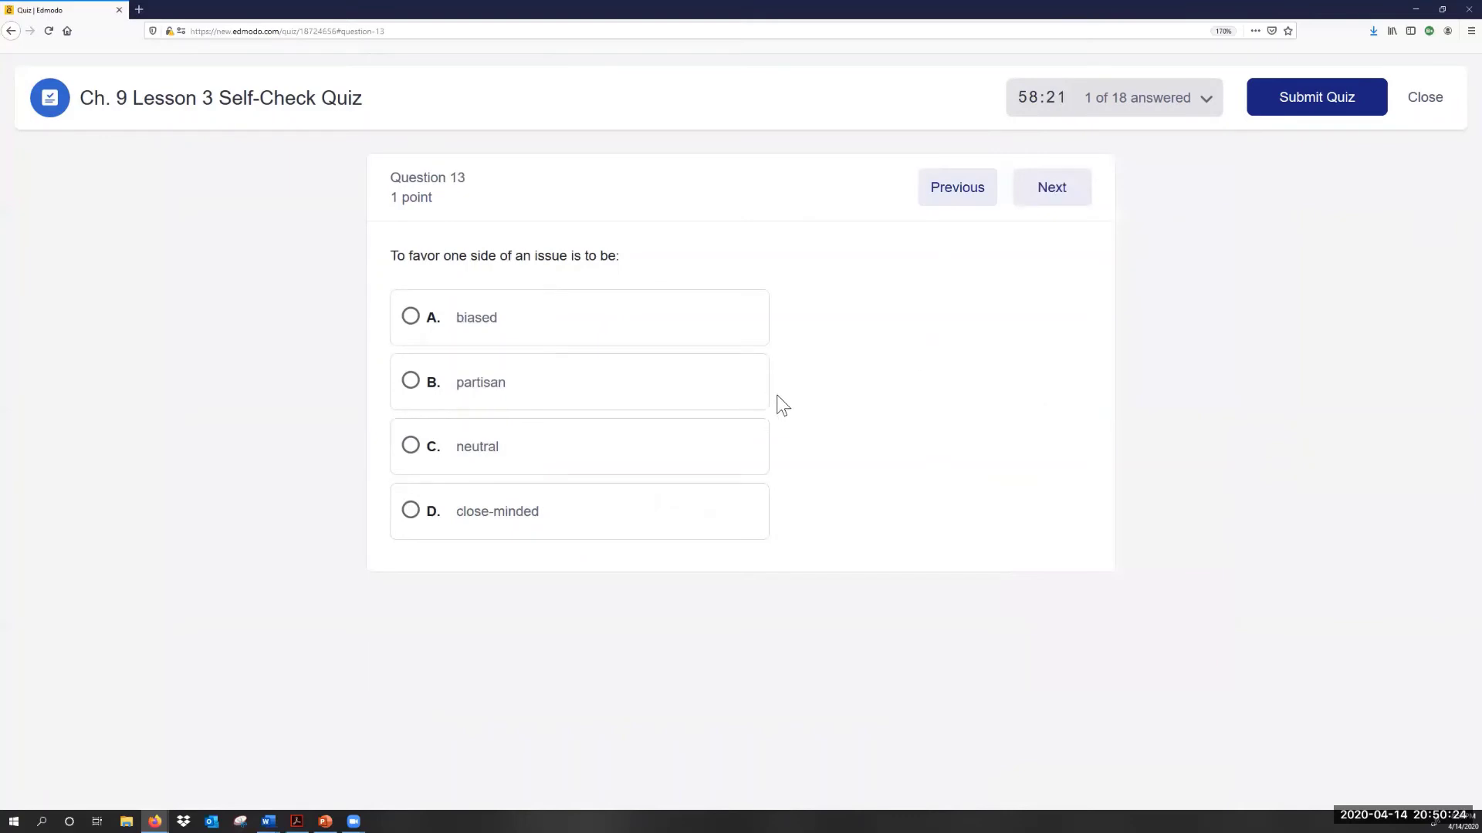
pyautogui.click(1206, 100)
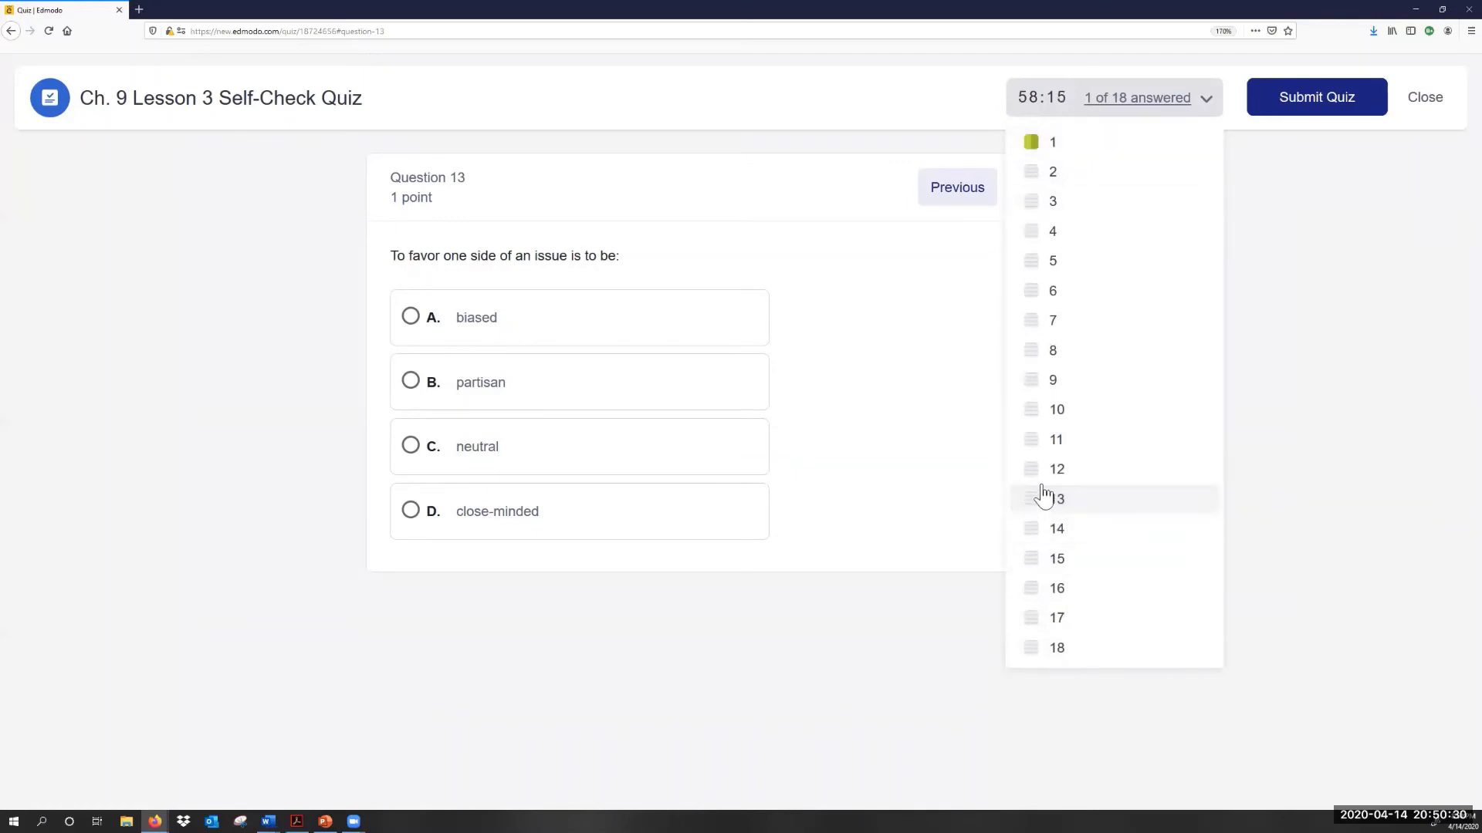
pyautogui.click(1032, 145)
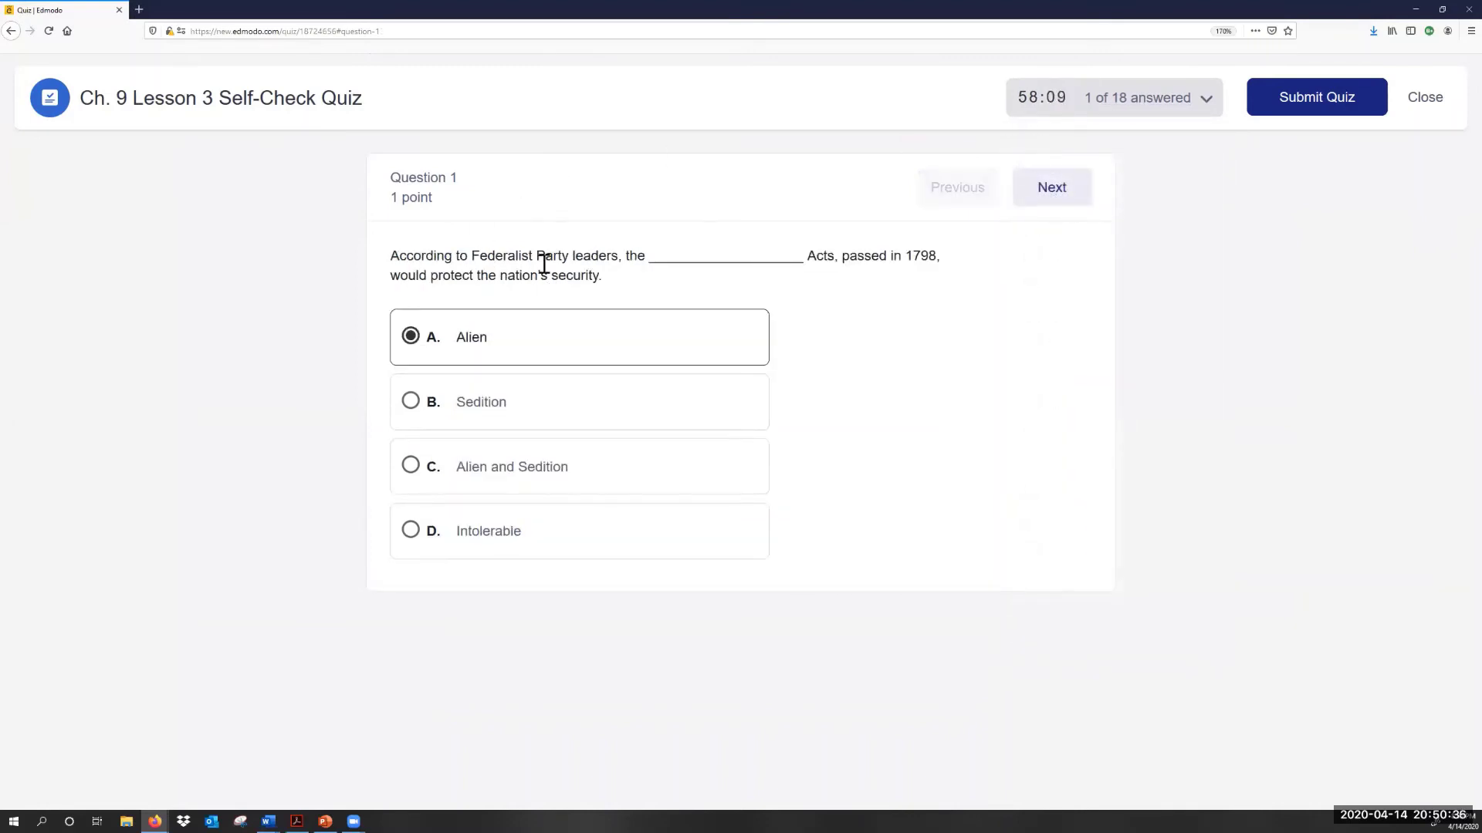
# - Browse forward from question 1 to question 4 and go back to question 2
pyautogui.click(1069, 202)
pyautogui.click(1061, 207)
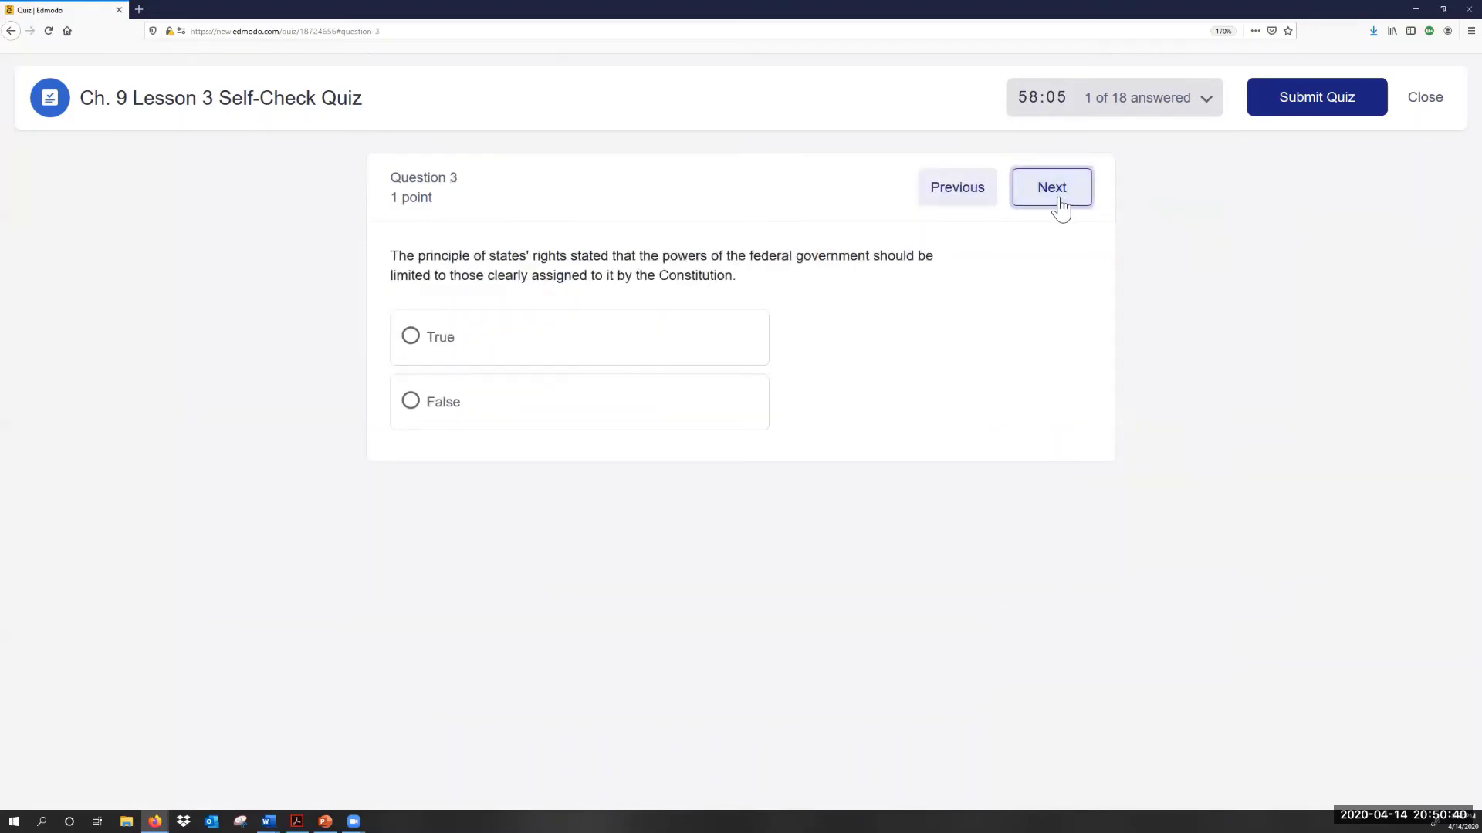
pyautogui.click(1059, 206)
pyautogui.click(966, 204)
pyautogui.click(967, 202)
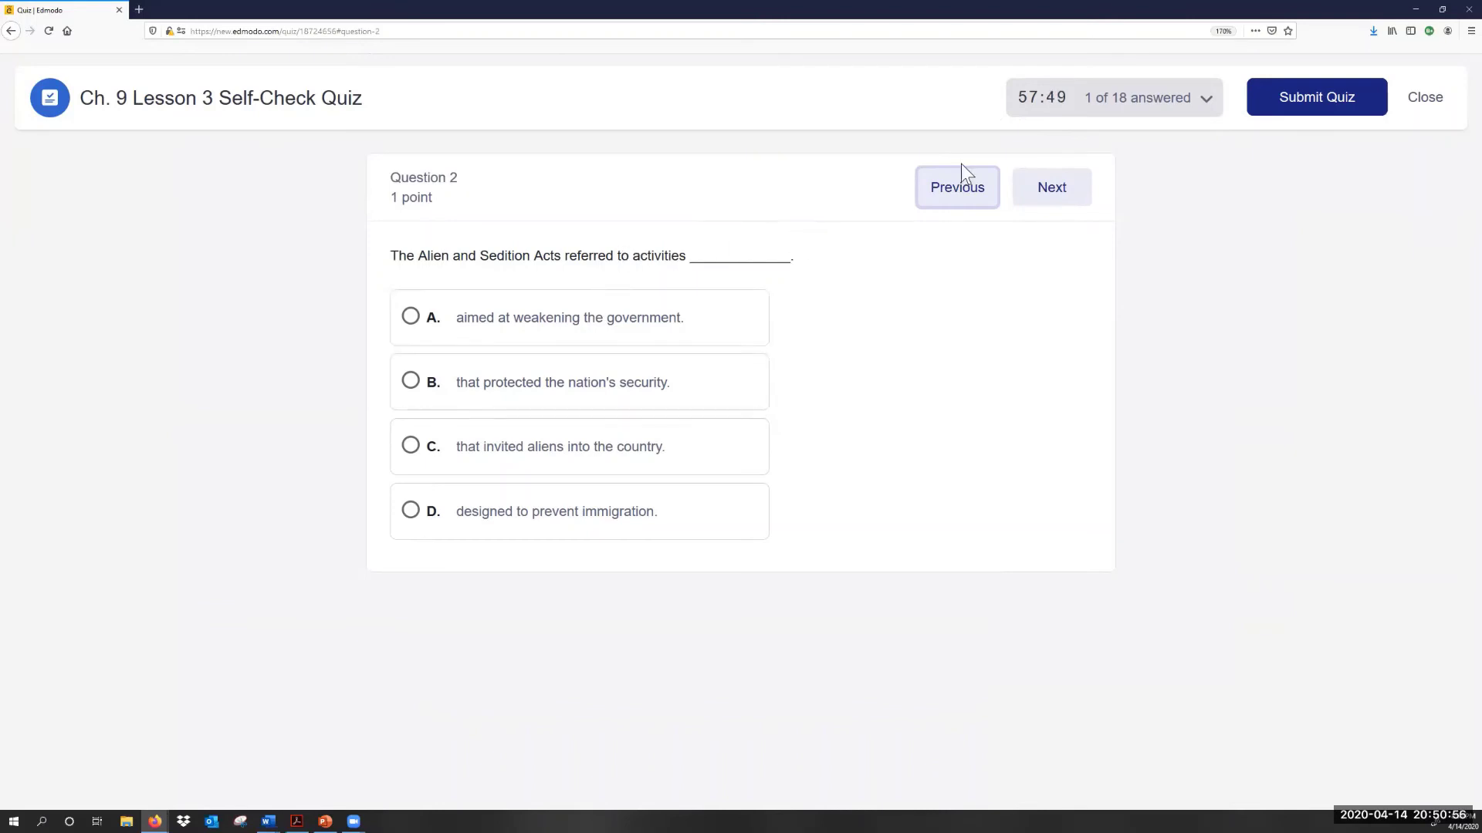
# - Submit the quiz despite its unanswered questions and open the review of the submitted quiz
pyautogui.click(1301, 112)
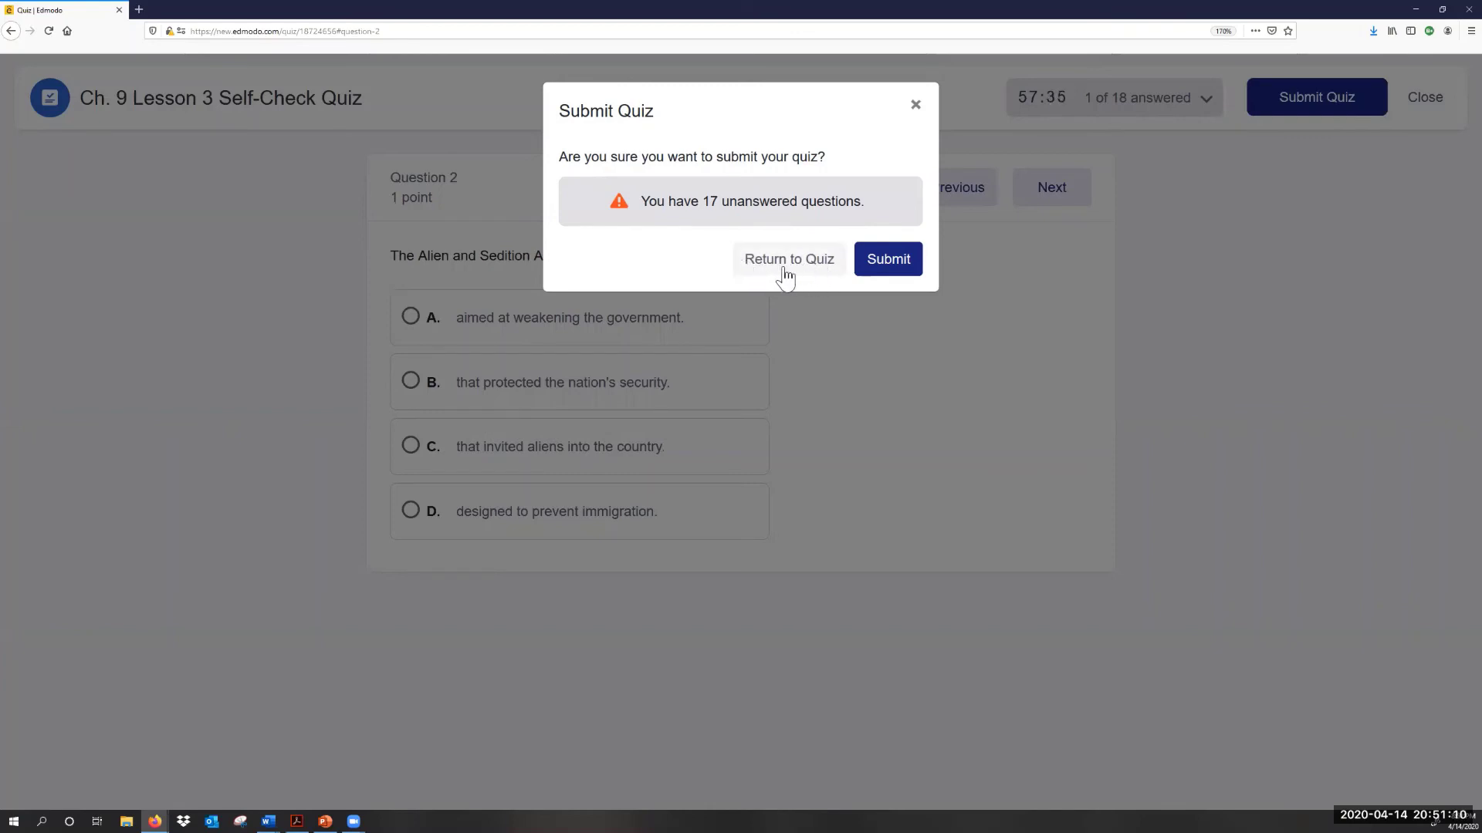
pyautogui.click(887, 273)
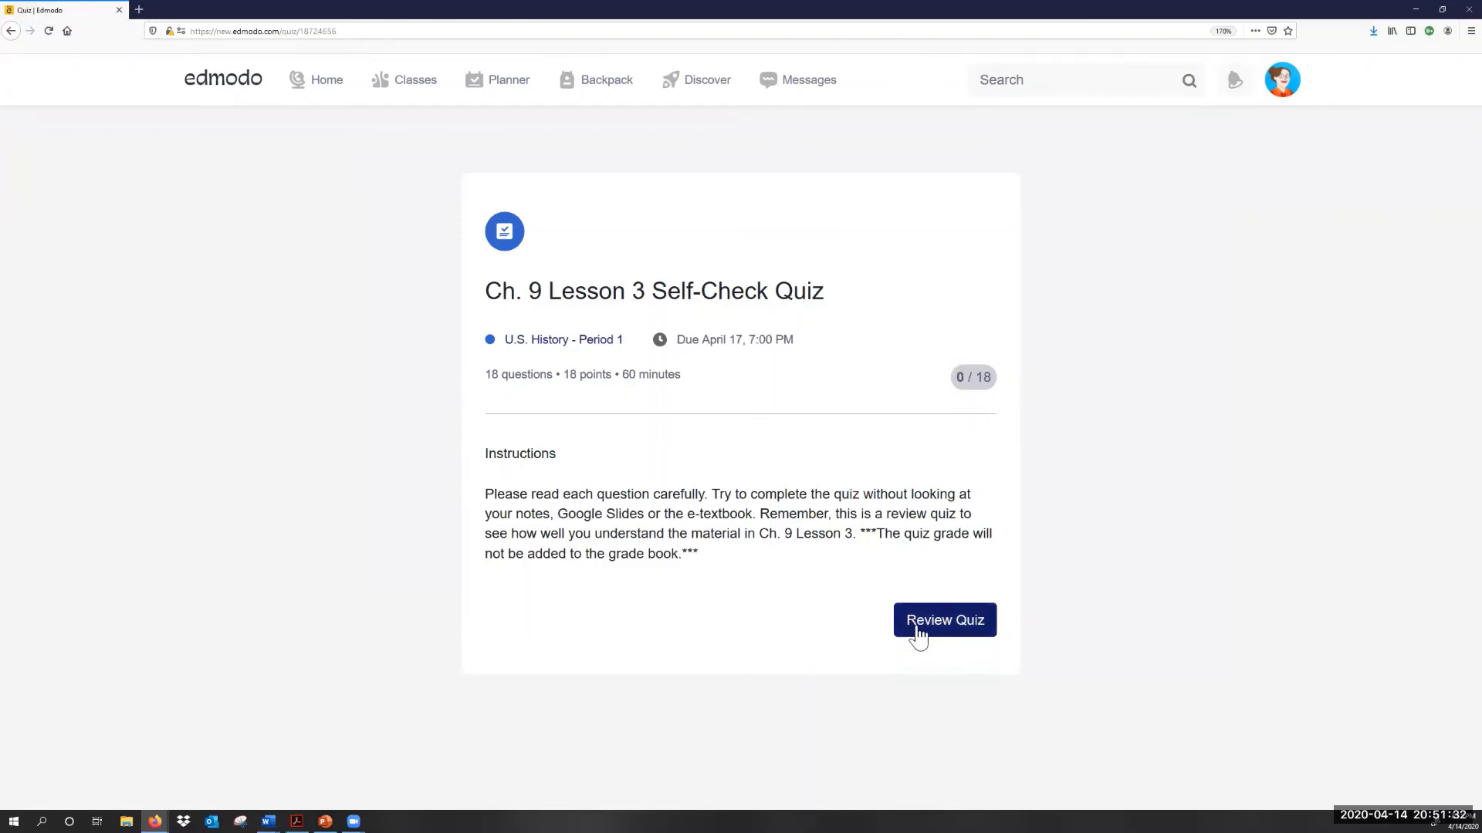
pyautogui.click(918, 635)
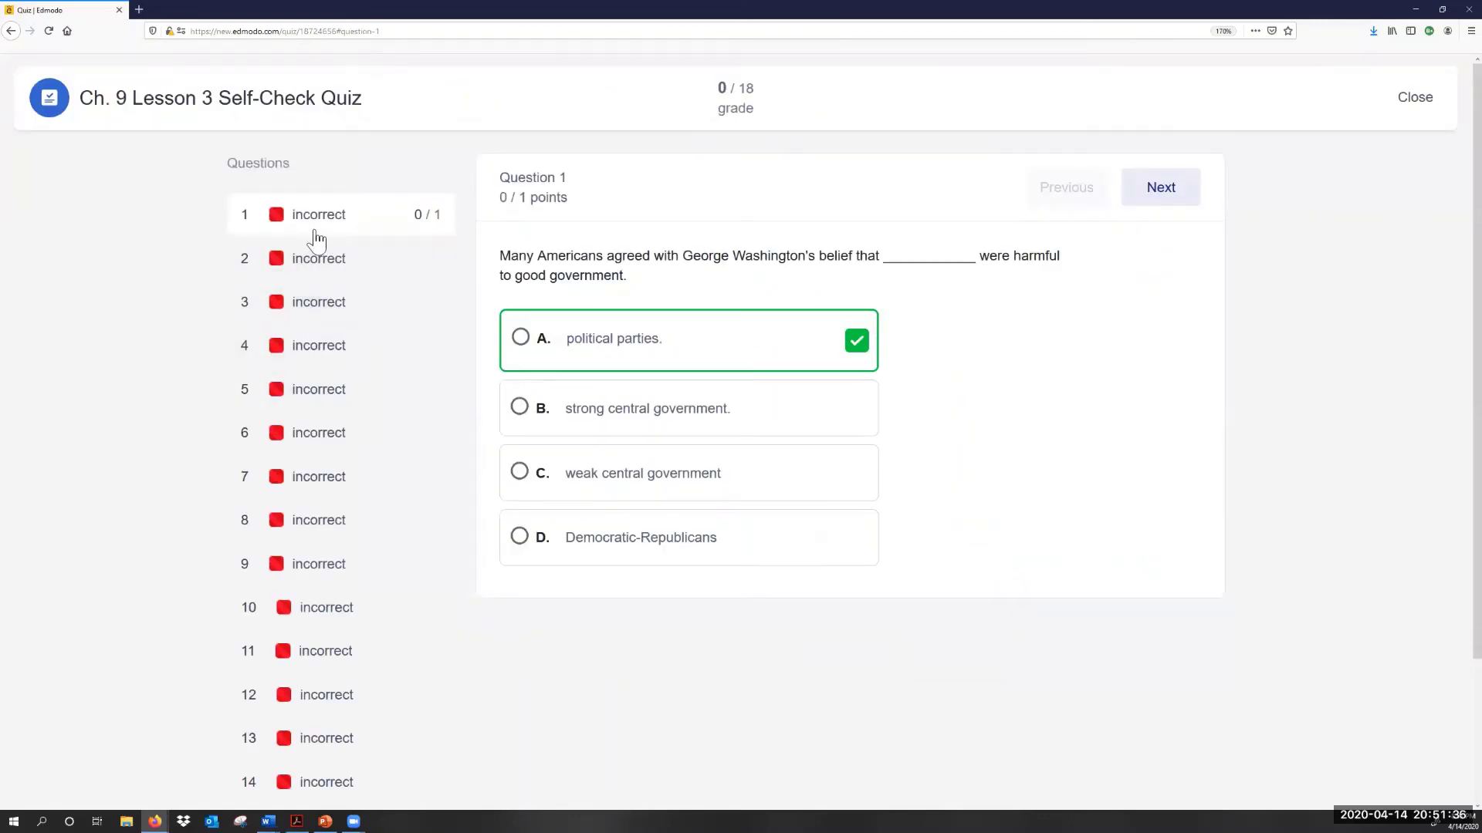
# - Look through the correct answers for questions 1 to 5, return to question 2 and close the quiz review
pyautogui.scroll(-3, 258, 615)
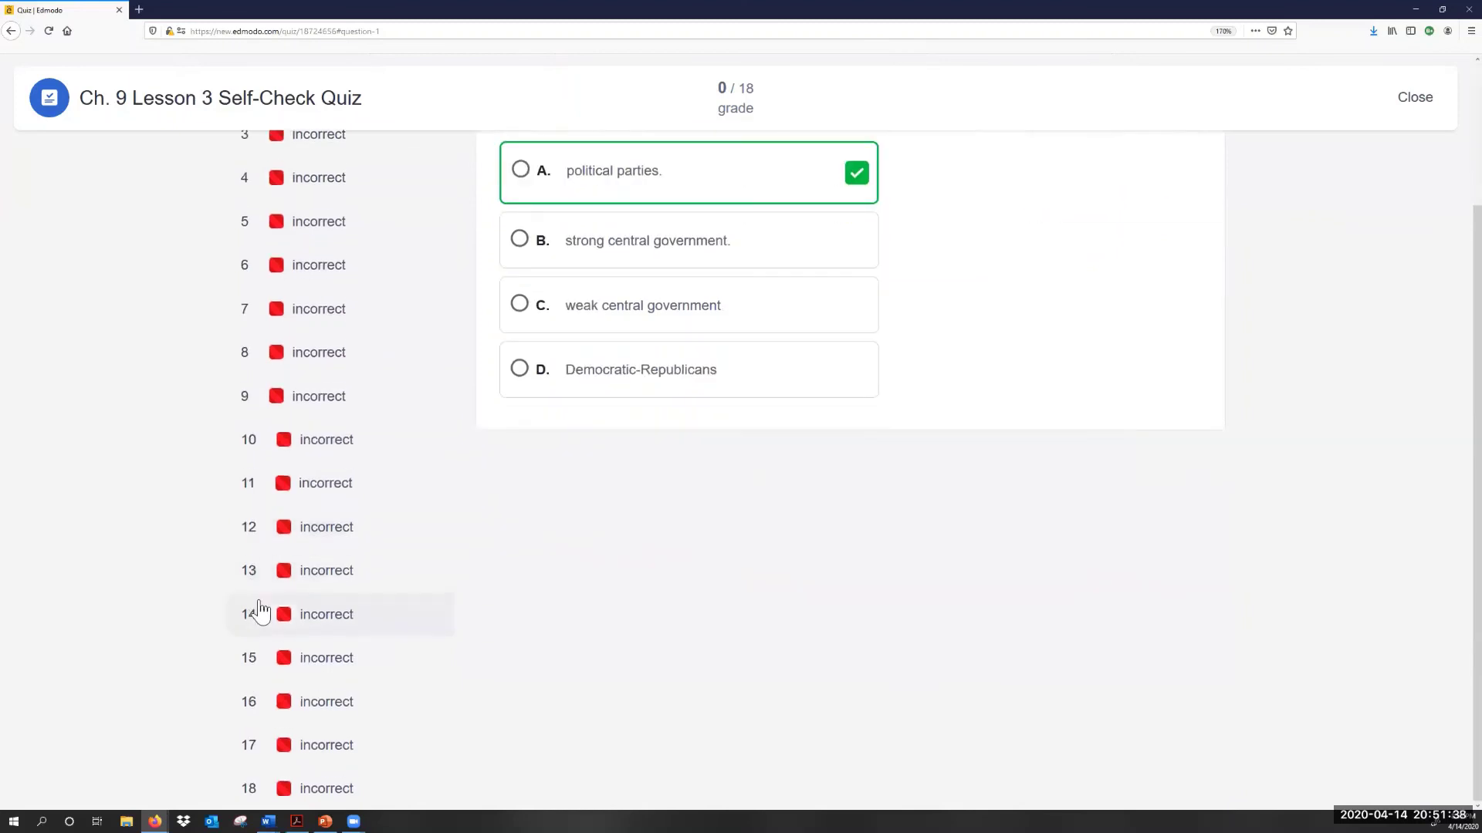
pyautogui.scroll(3, 301, 586)
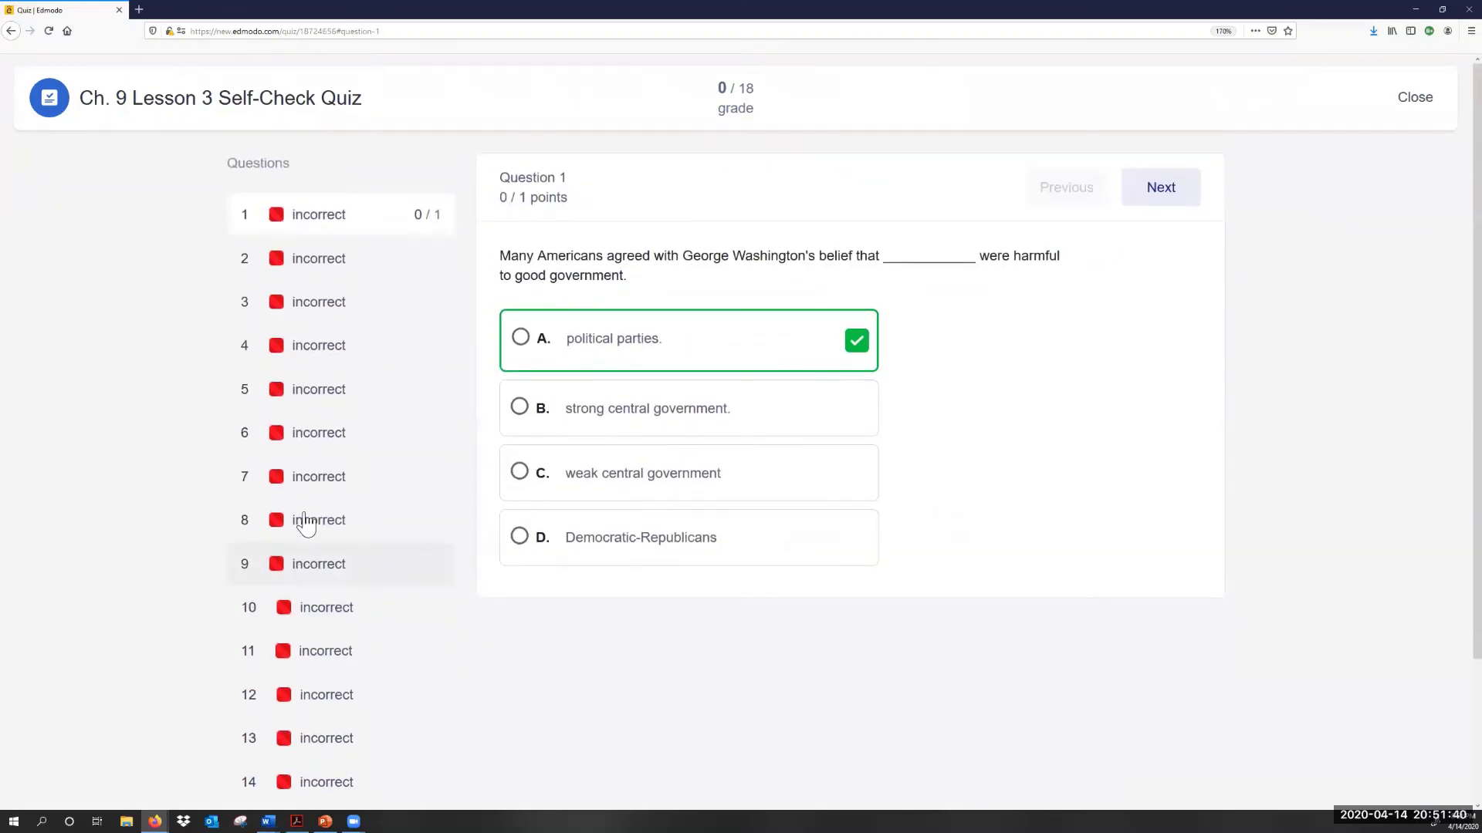
pyautogui.click(317, 263)
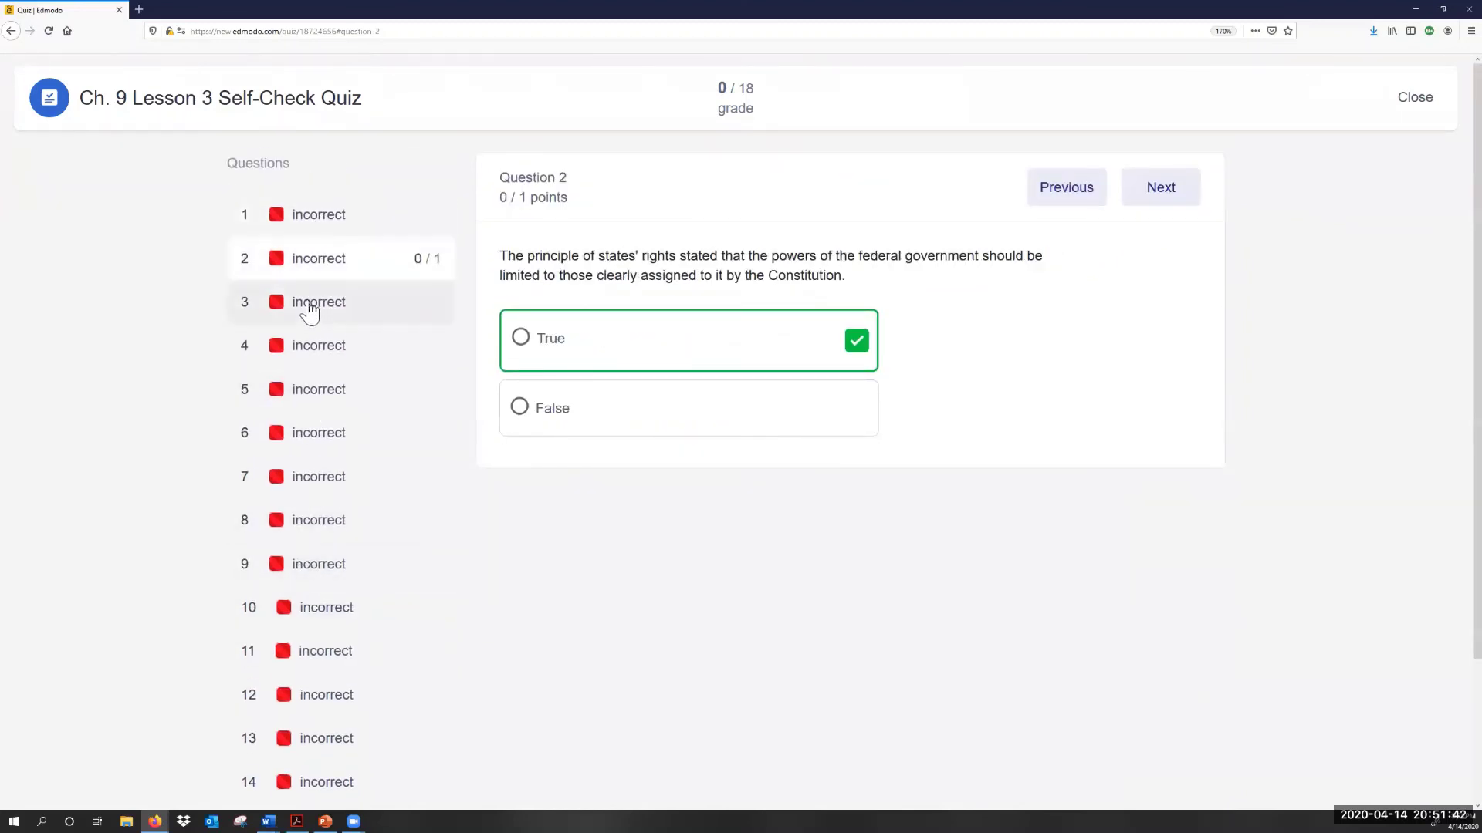
pyautogui.click(309, 315)
pyautogui.click(318, 364)
pyautogui.click(322, 407)
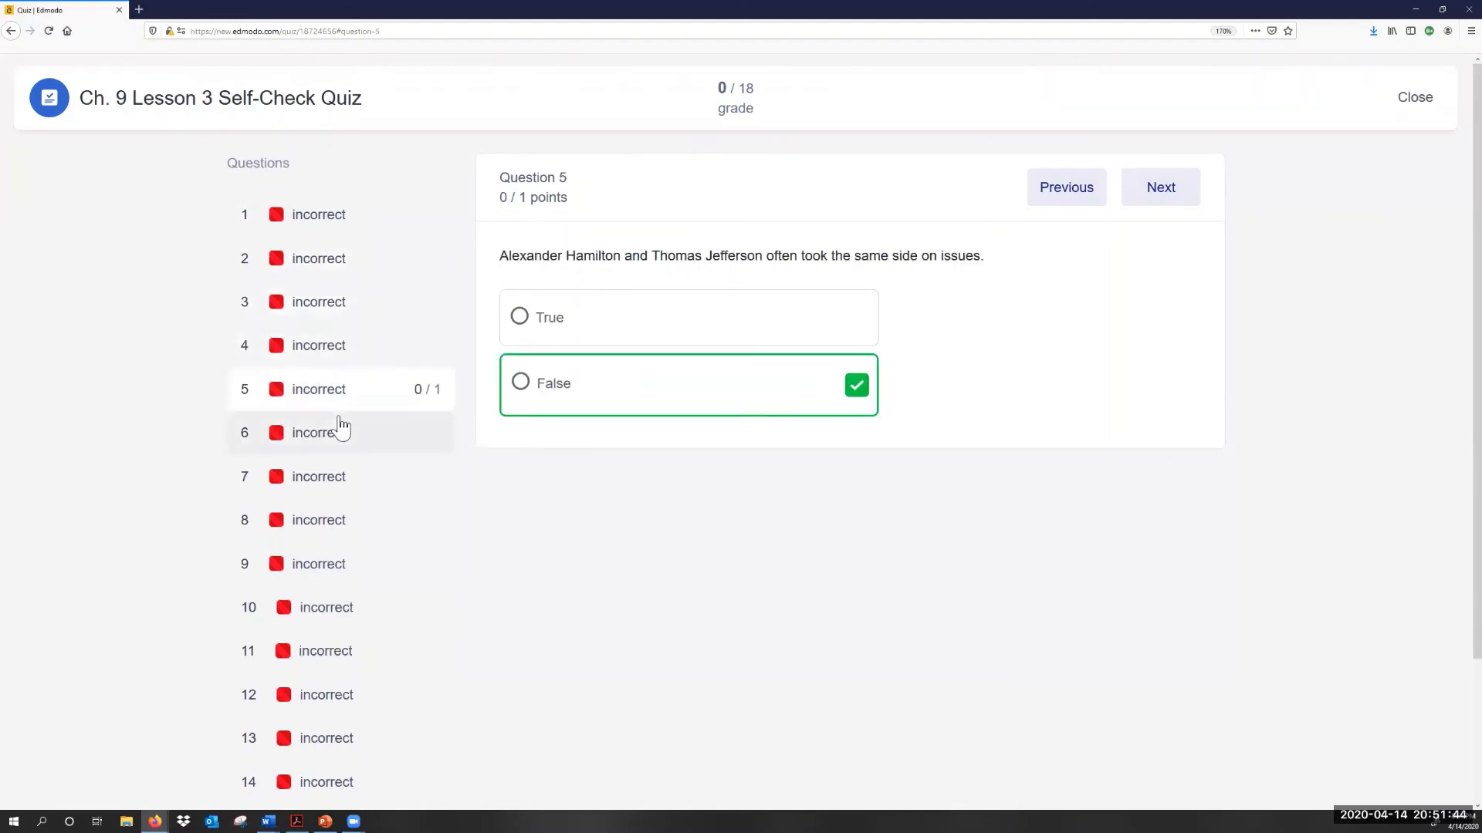
pyautogui.click(336, 238)
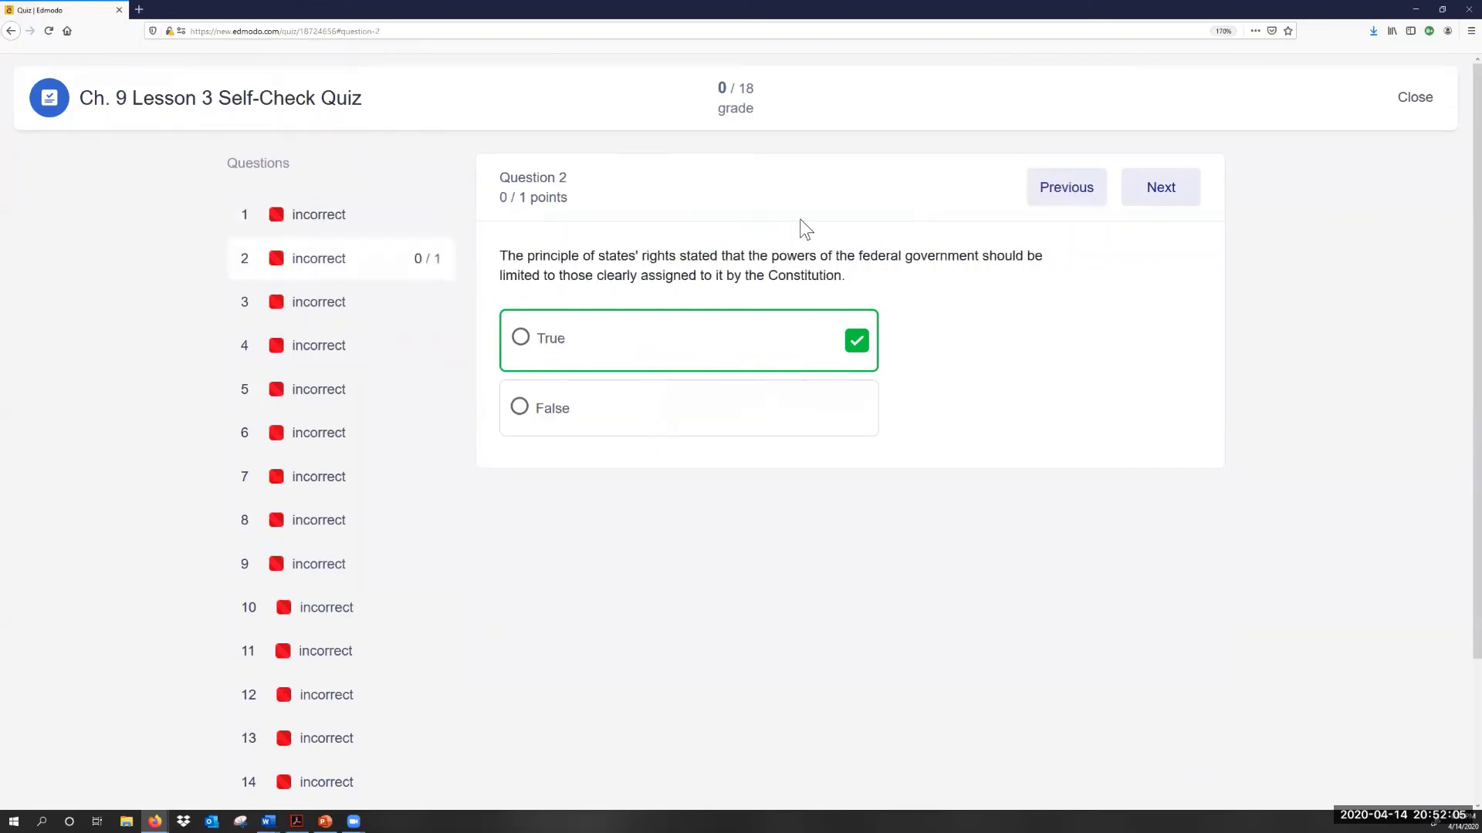
pyautogui.click(1412, 98)
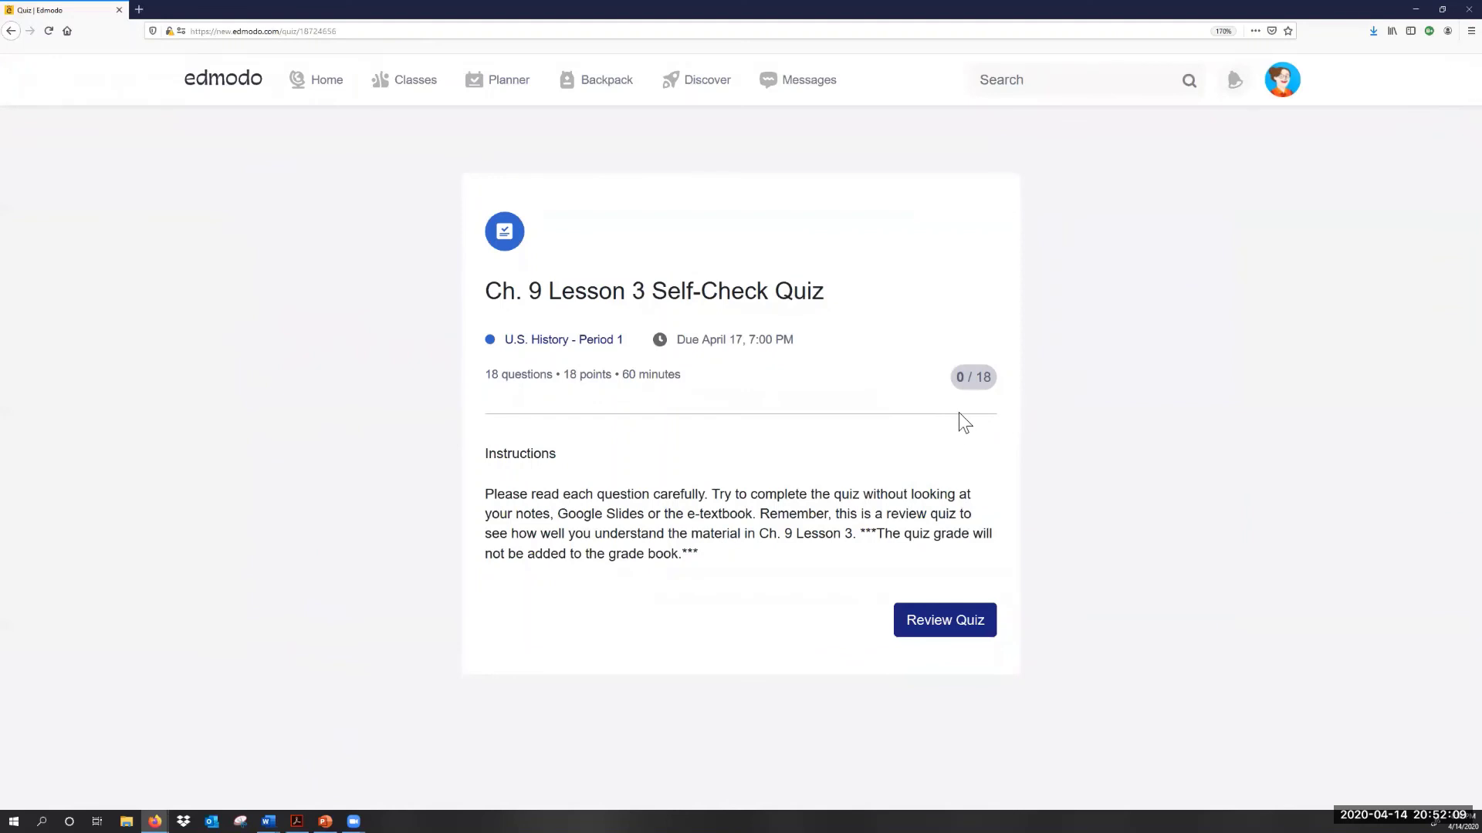